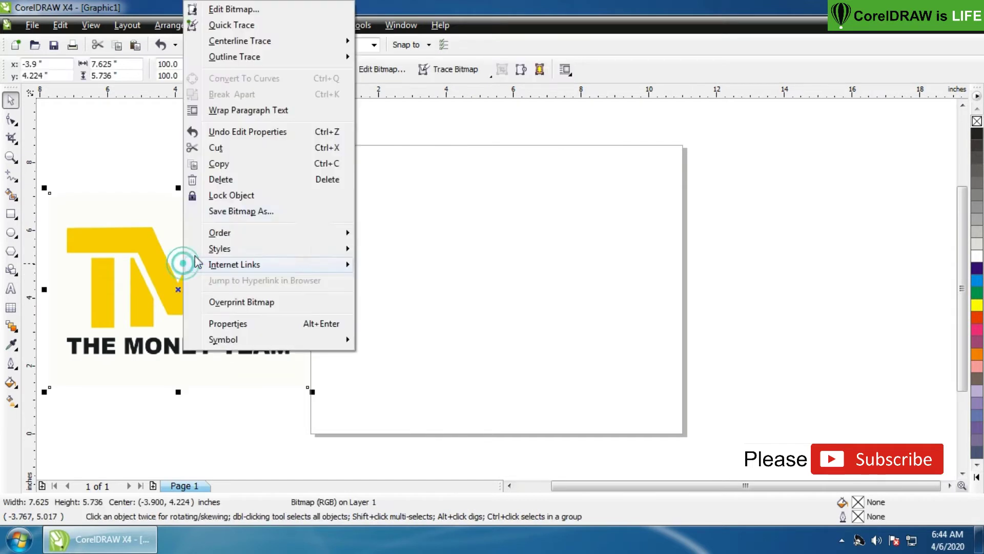
Lock the logo bitmap in place and draw a rectangle about 6.39 by 2.80 inches over the TMT lettering
{"action": "left_click", "coordinate": [229, 194]}
{"action": "key", "text": "z"}
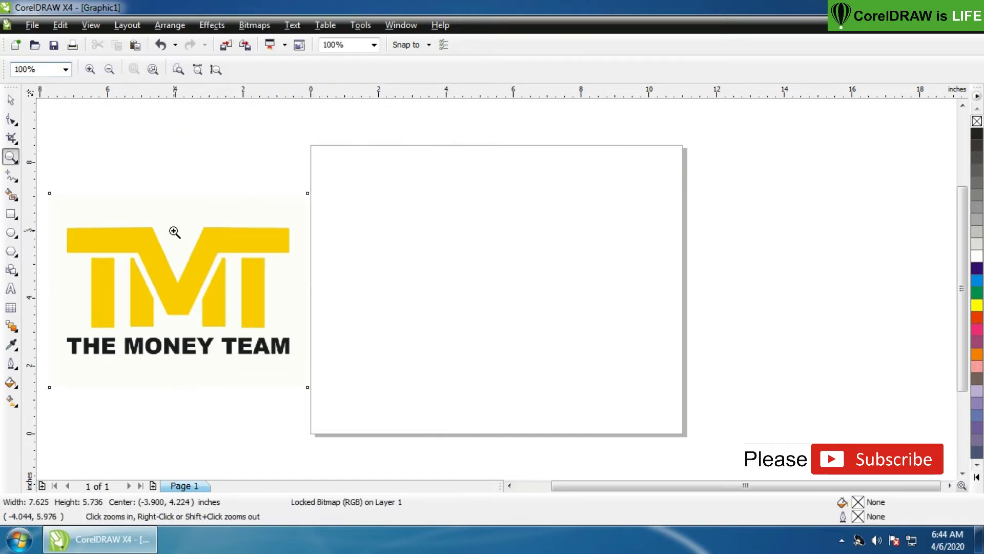
{"action": "right_click", "coordinate": [173, 230]}
{"action": "left_click_drag", "start_coordinate": [294, 267], "coordinate": [402, 334]}
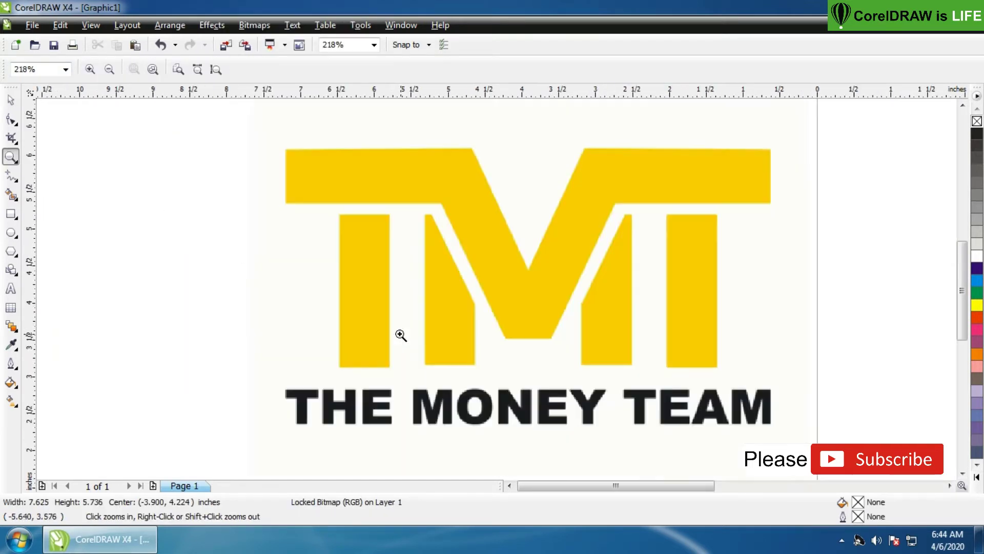
{"action": "left_click", "coordinate": [13, 101]}
{"action": "left_click", "coordinate": [10, 214]}
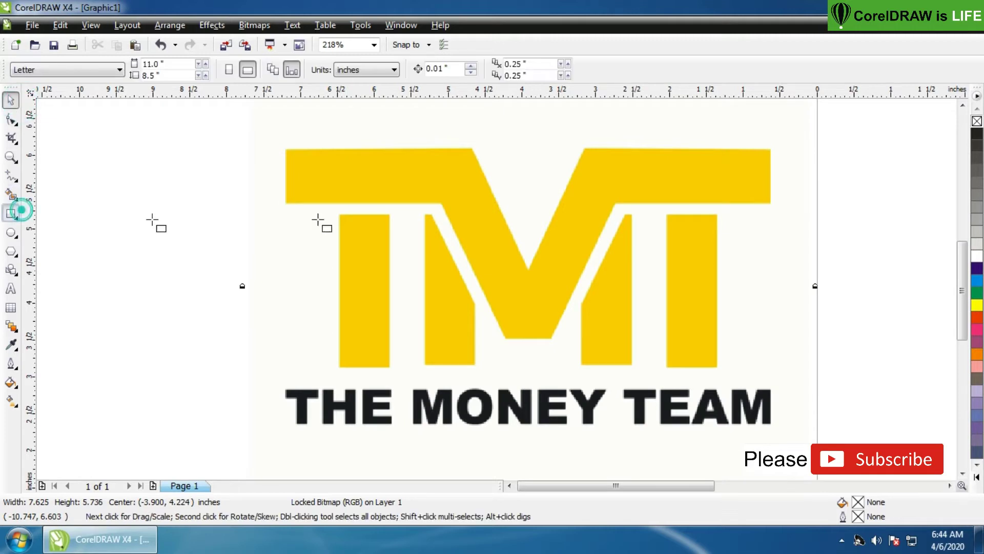
{"action": "left_click_drag", "start_coordinate": [288, 150], "coordinate": [759, 356]}
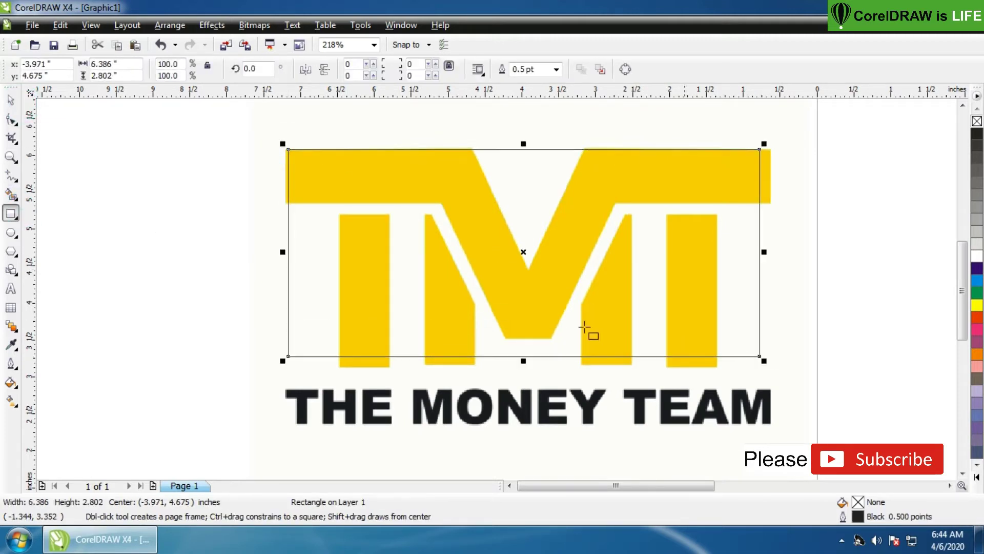
Stretch the rectangle's four sides to the outer edges of the TMT lettering, about 6.57 by 2.97 inches
{"action": "left_click", "coordinate": [13, 101]}
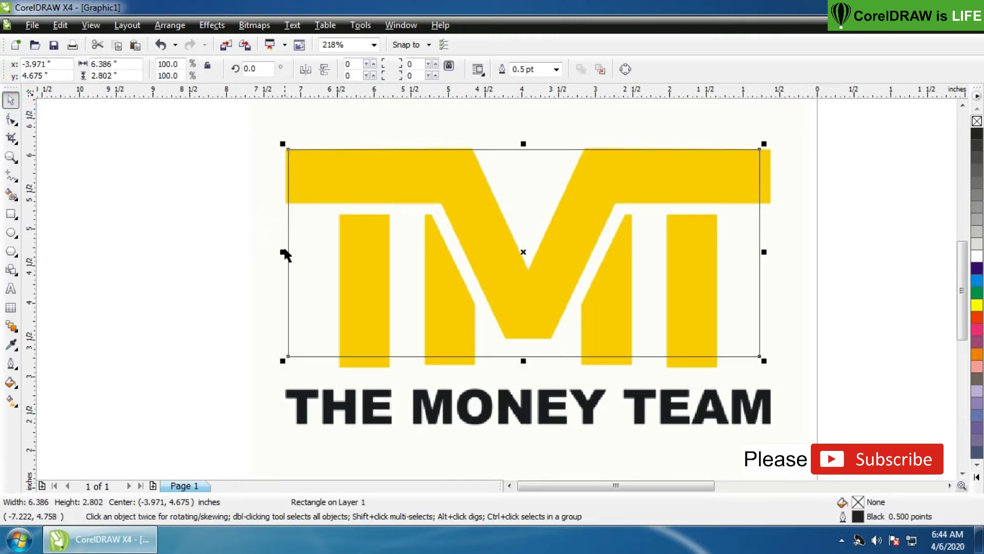
{"action": "left_click_drag", "start_coordinate": [284, 251], "coordinate": [281, 250]}
{"action": "left_click_drag", "start_coordinate": [521, 147], "coordinate": [523, 143]}
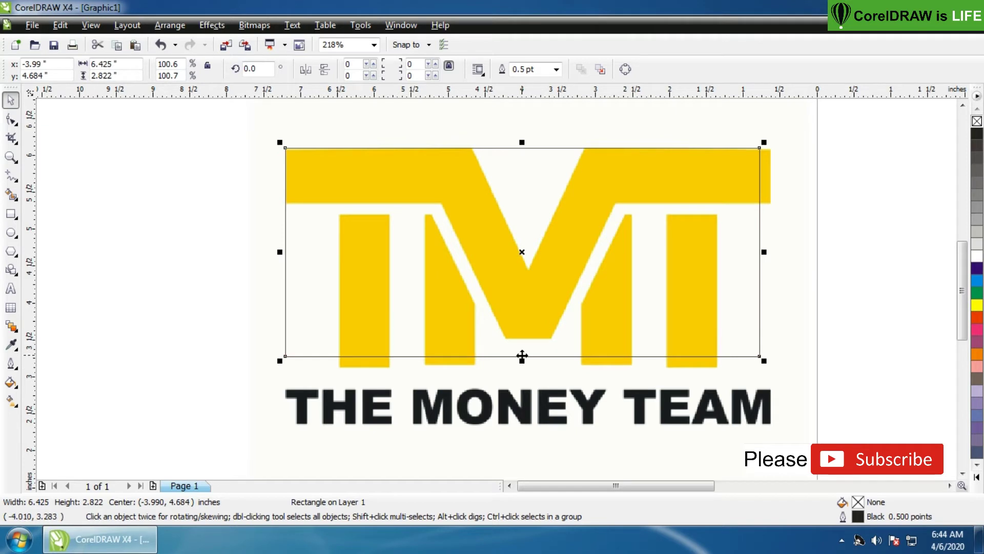
{"action": "left_click_drag", "start_coordinate": [522, 360], "coordinate": [525, 368]}
{"action": "left_click_drag", "start_coordinate": [764, 257], "coordinate": [773, 256]}
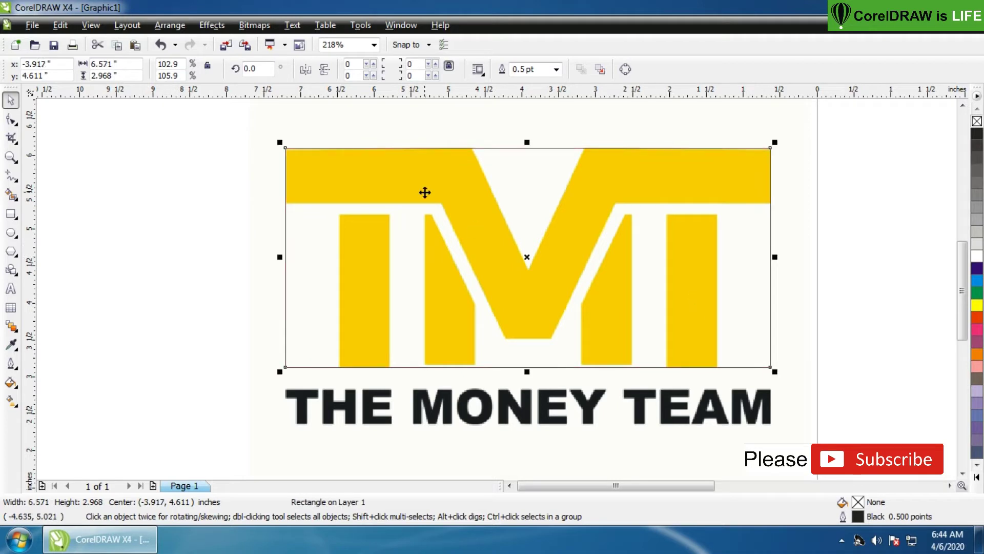
Draw a straight vertical Bezier line through the TMT lettering and centre it horizontally on the rectangle
{"action": "left_click", "coordinate": [17, 180]}
{"action": "left_click", "coordinate": [51, 197]}
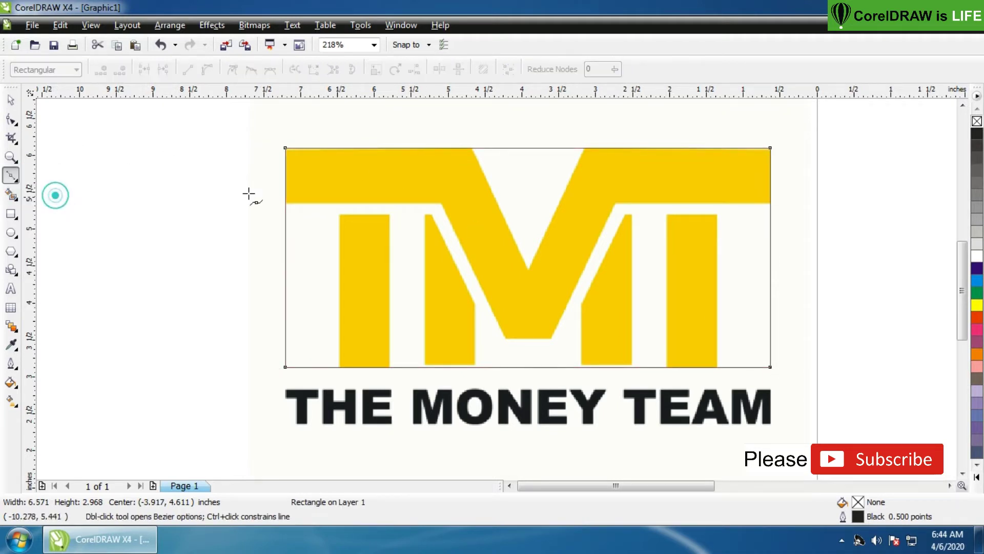
{"action": "left_click", "coordinate": [509, 130]}
{"action": "left_click", "coordinate": [520, 373], "text": "ctrl"}
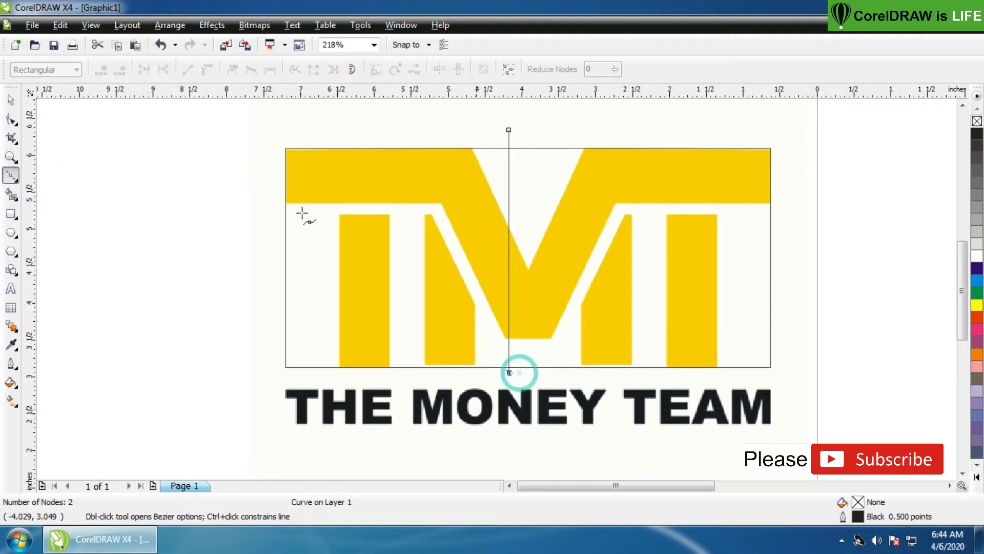
{"action": "left_click", "coordinate": [11, 99]}
{"action": "left_click", "coordinate": [404, 163], "text": "shift"}
{"action": "key", "text": "c"}
{"action": "left_click", "coordinate": [216, 203]}
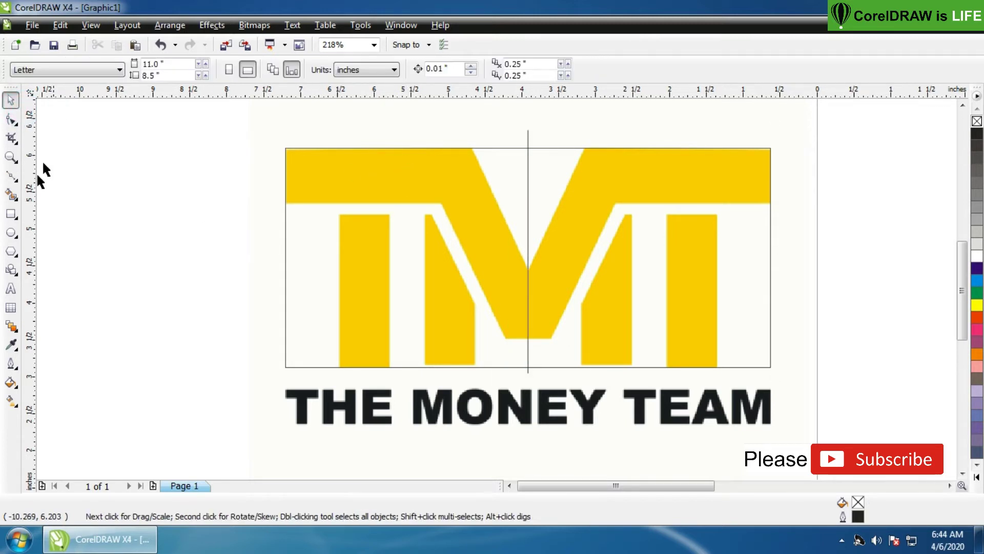
Draw a horizontal line about 2.57 inches long along the lower edge of the left T's bar
{"action": "left_click", "coordinate": [11, 180]}
{"action": "left_click", "coordinate": [269, 205]}
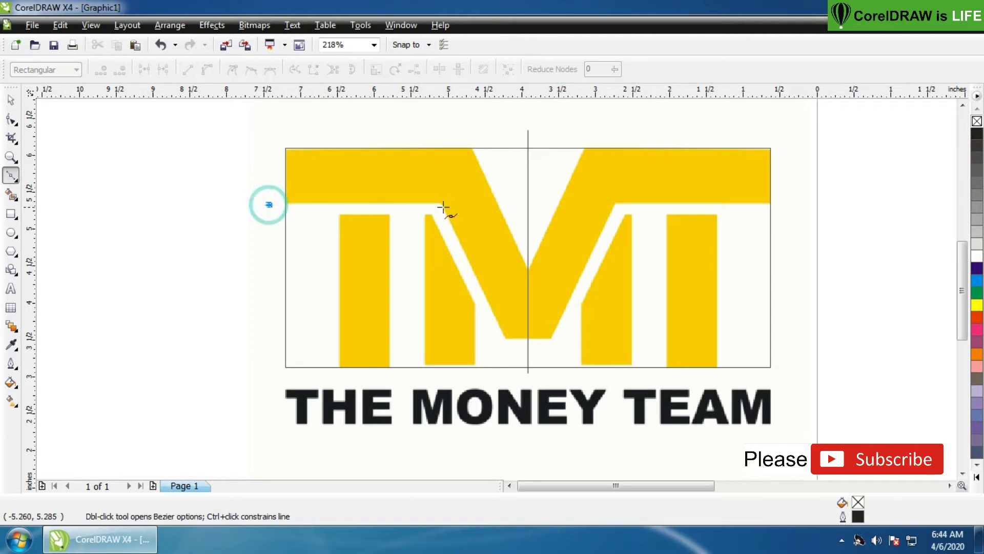
{"action": "left_click", "coordinate": [458, 205]}
{"action": "left_click", "coordinate": [10, 100]}
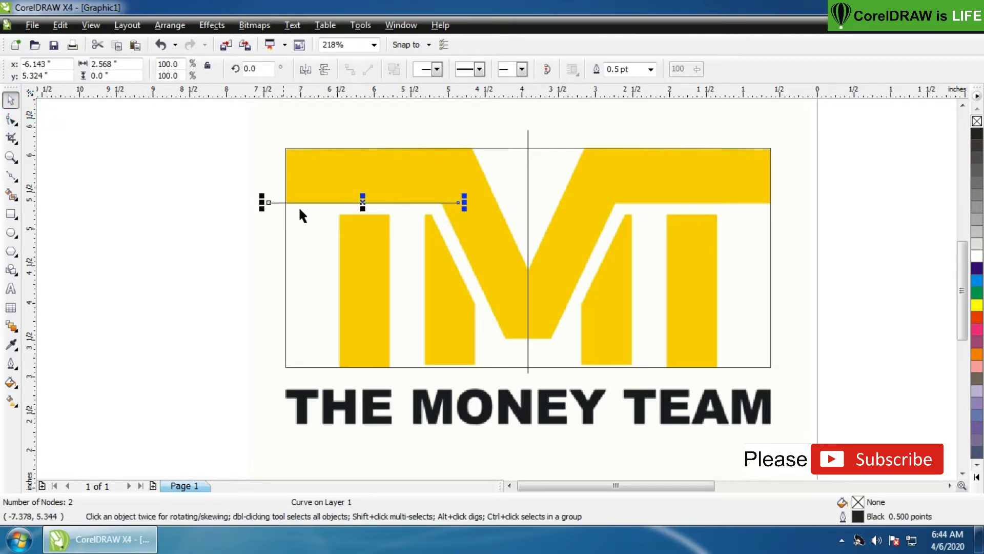
Duplicate the horizontal line onto the top edge of the left T's stem and once more across the M
{"action": "left_click_drag", "start_coordinate": [367, 203], "coordinate": [519, 226]}
{"action": "right_click", "coordinate": [369, 214]}
{"action": "right_click", "coordinate": [518, 227]}
Reposition the end nodes of the line across the M so it follows the lower-left edge of the M's V-shaped diagonal
{"action": "left_click", "coordinate": [11, 119]}
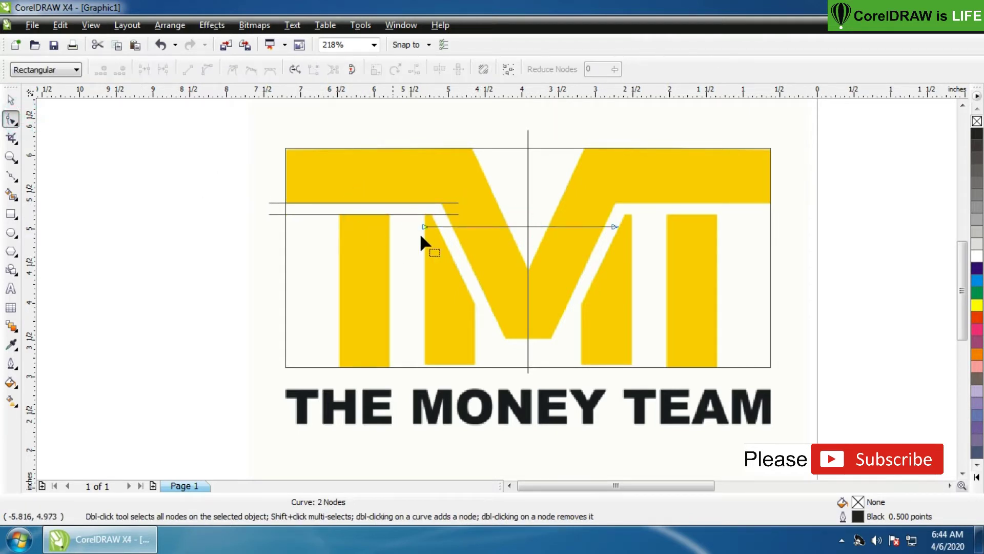
{"action": "left_click_drag", "start_coordinate": [424, 227], "coordinate": [429, 196]}
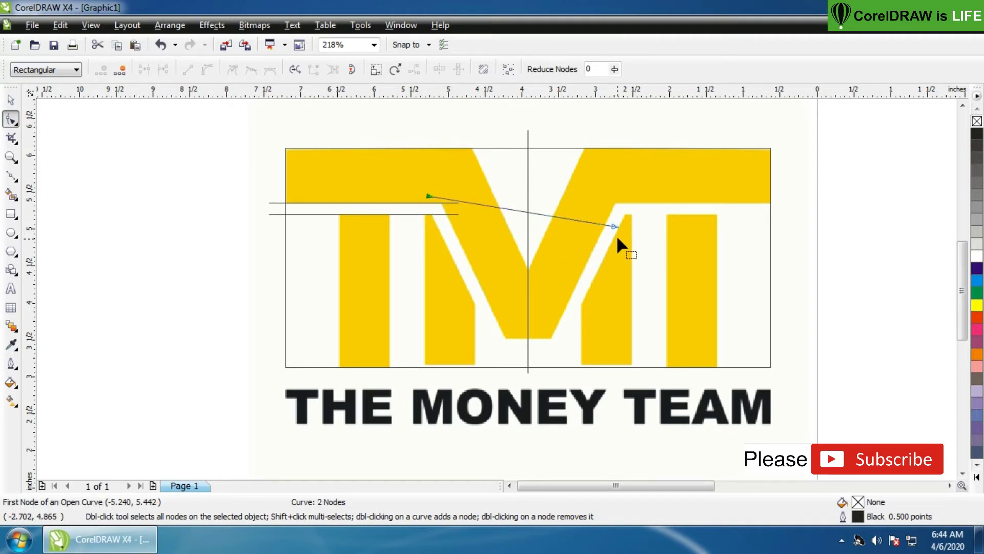
{"action": "left_click_drag", "start_coordinate": [614, 228], "coordinate": [511, 350]}
{"action": "left_click_drag", "start_coordinate": [429, 196], "coordinate": [436, 191]}
{"action": "key", "text": "space"}
{"action": "left_click", "coordinate": [121, 146]}
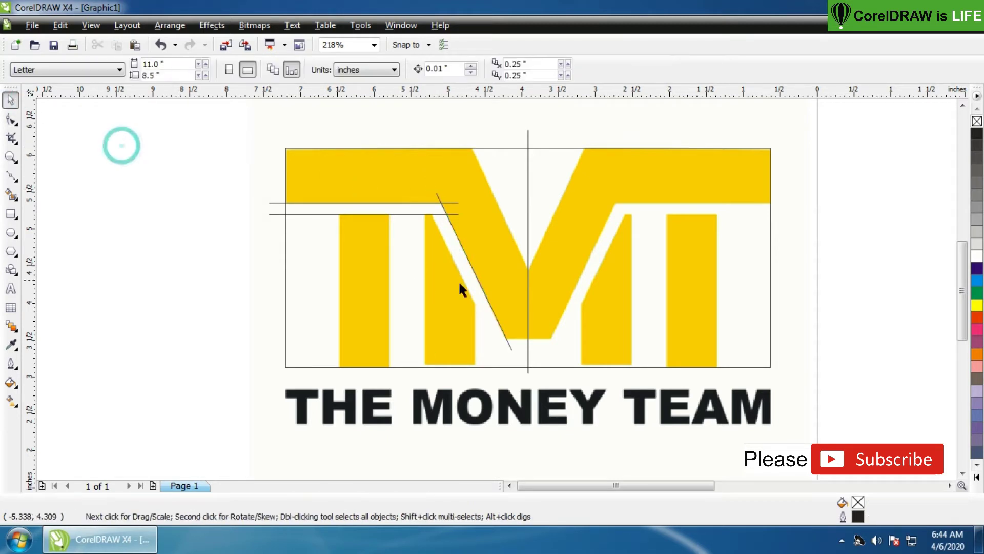
Duplicate the diagonal line onto the M stem's slanted edge and the V's inner edge, and a horizontal line onto the V's base
{"action": "left_click", "coordinate": [479, 279]}
{"action": "left_click_drag", "start_coordinate": [477, 275], "coordinate": [502, 210]}
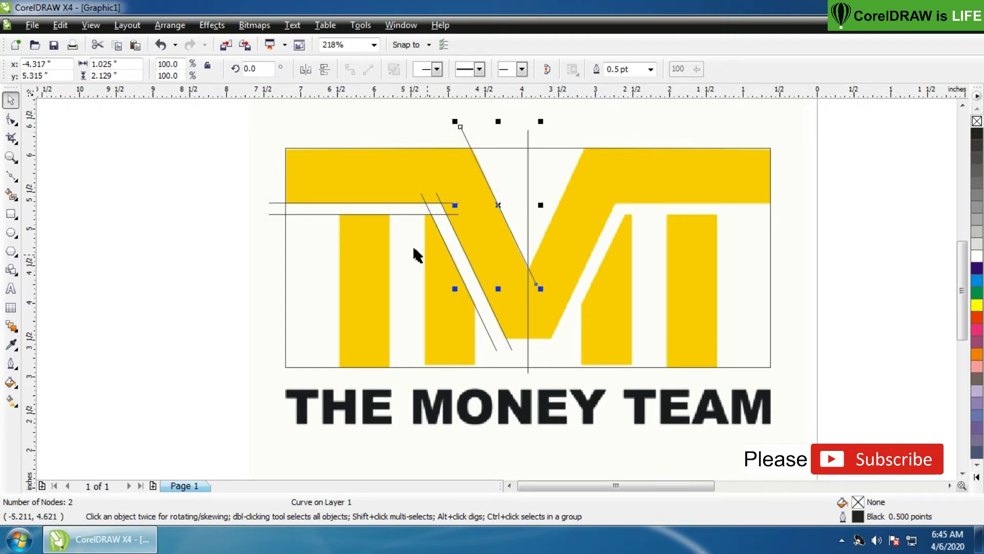
{"action": "left_click", "coordinate": [401, 214]}
{"action": "left_click_drag", "start_coordinate": [401, 215], "coordinate": [631, 340]}
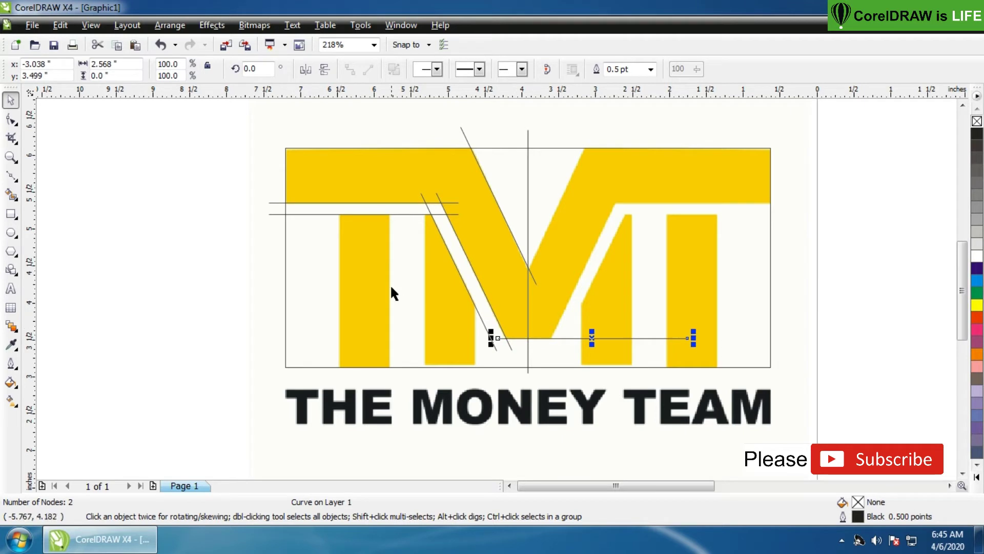
Duplicate the horizontal line over the left T's stem and rotate the copy to 90 degrees
{"action": "left_click", "coordinate": [312, 214]}
{"action": "left_click_drag", "start_coordinate": [362, 214], "coordinate": [355, 269]}
{"action": "left_click", "coordinate": [354, 268]}
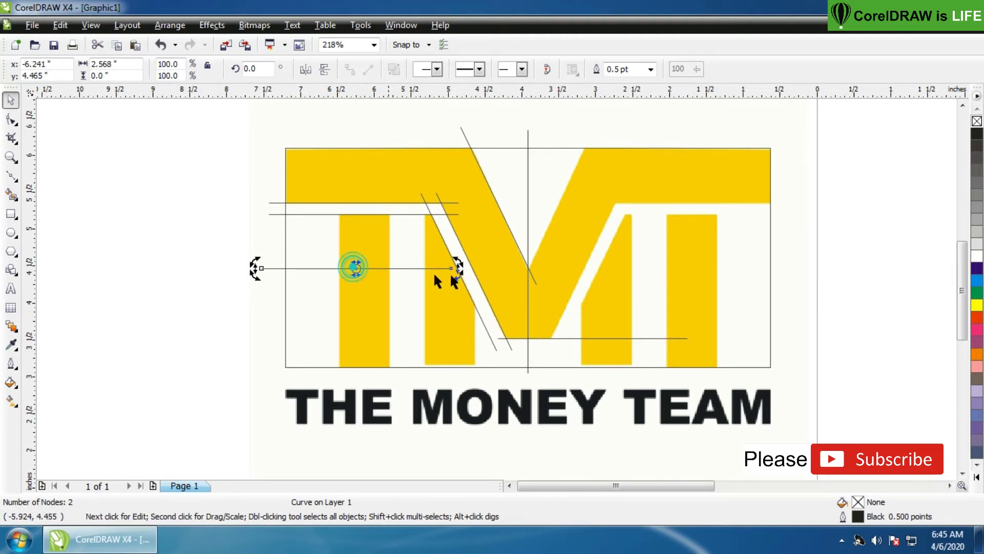
{"action": "left_click_drag", "start_coordinate": [459, 266], "coordinate": [348, 185]}
{"action": "left_click", "coordinate": [162, 227]}
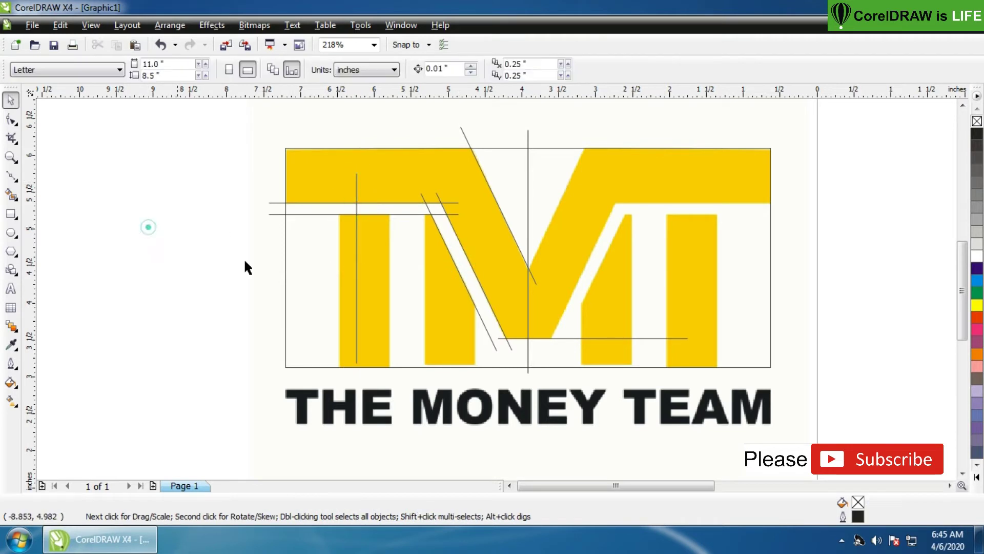
Align vertical lines to both edges of the left T's stem and duplicate the pair onto the left M stem's edges
{"action": "left_click", "coordinate": [357, 295]}
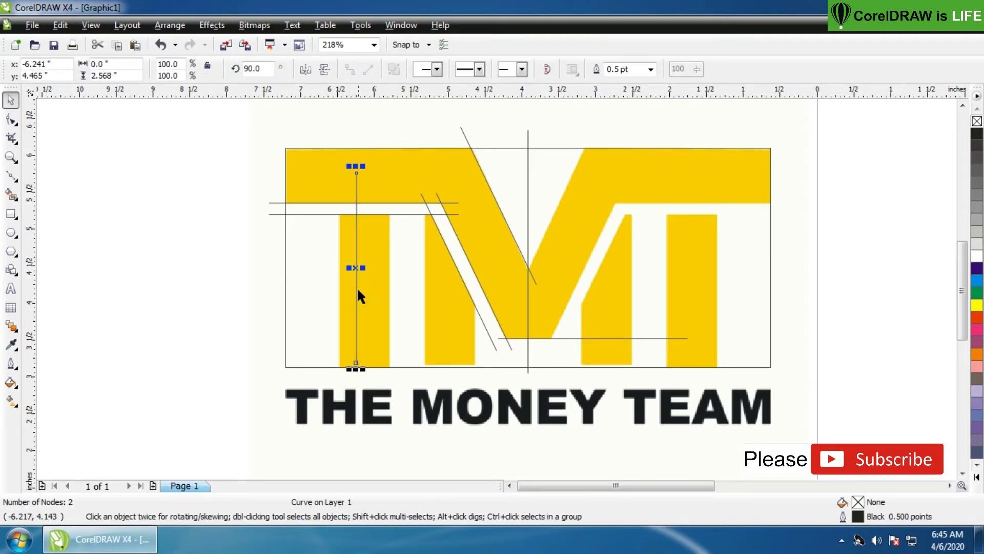
{"action": "left_click_drag", "start_coordinate": [358, 277], "coordinate": [390, 300]}
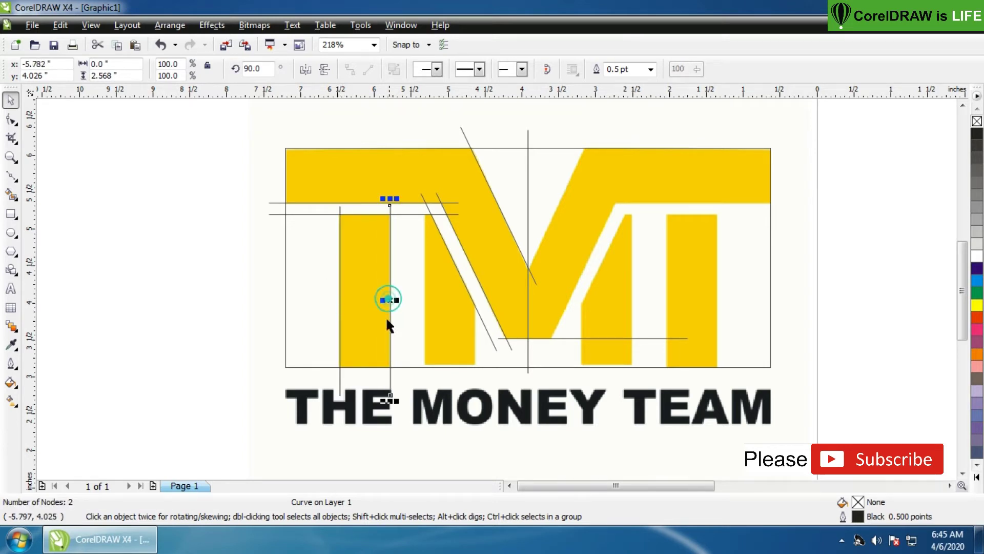
{"action": "left_click", "coordinate": [341, 299], "text": "shift"}
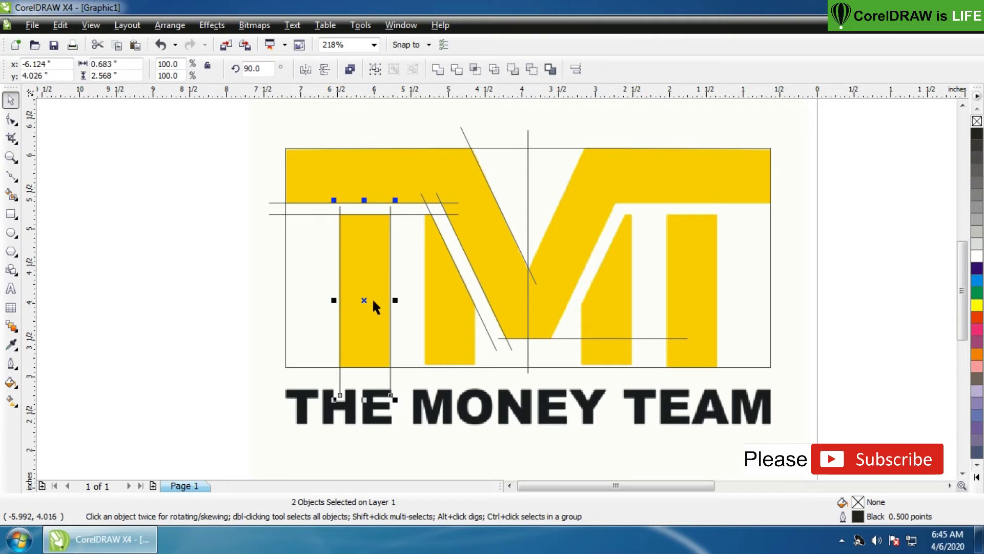
{"action": "left_click_drag", "start_coordinate": [366, 301], "coordinate": [452, 300]}
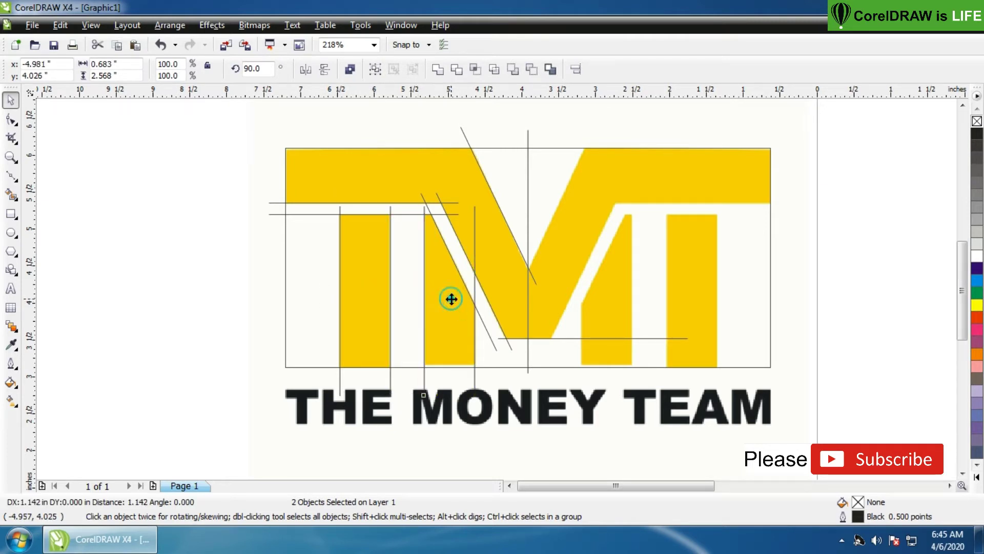
Duplicate the horizontal line at the V's base onto the bottom edge of the left M stem
{"action": "left_click", "coordinate": [566, 338]}
{"action": "left_click_drag", "start_coordinate": [582, 337], "coordinate": [503, 365]}
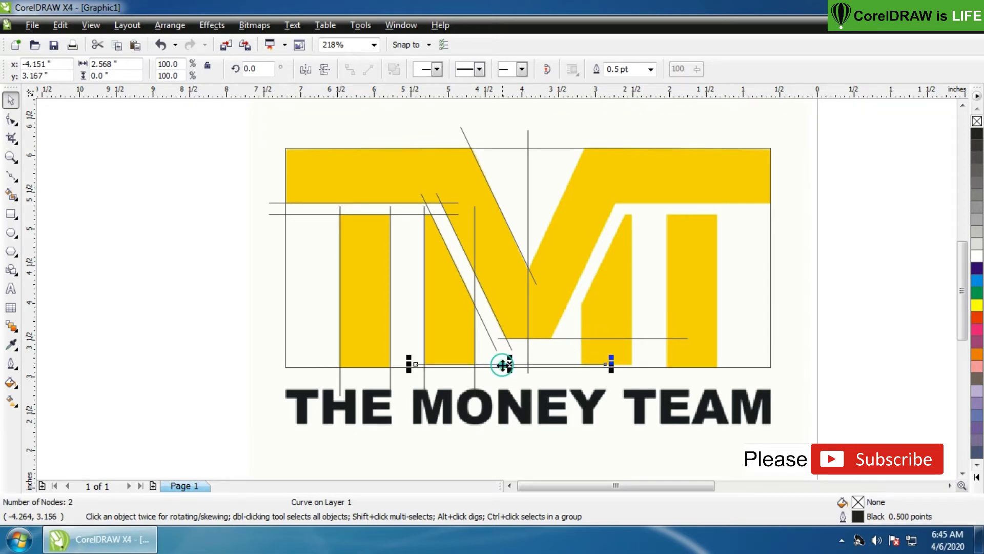
{"action": "left_click", "coordinate": [160, 259]}
Smart Fill the left T's stem, the bar with its diagonal, and the left M stem in orange
{"action": "left_click", "coordinate": [11, 194]}
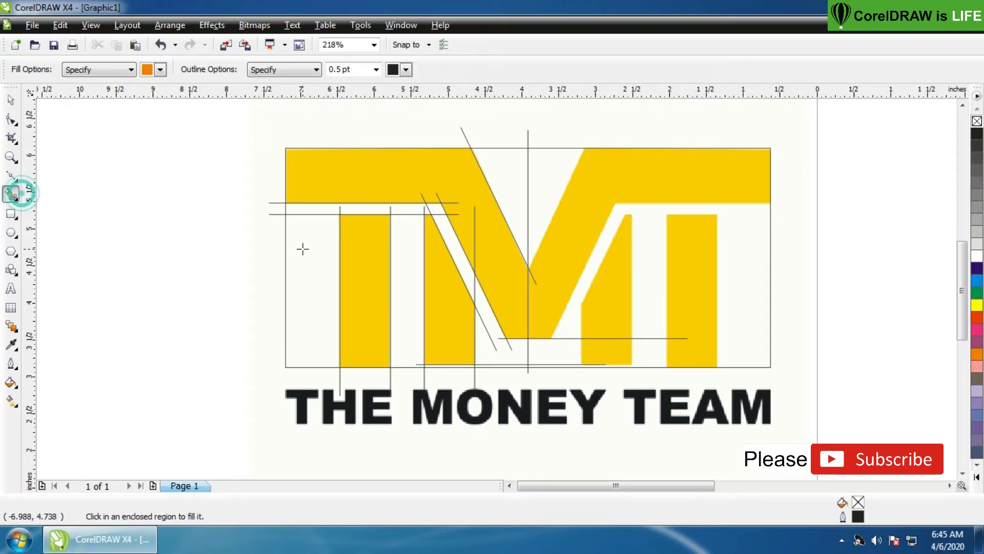
{"action": "left_click", "coordinate": [361, 266]}
{"action": "left_click", "coordinate": [367, 184]}
{"action": "left_click", "coordinate": [436, 251]}
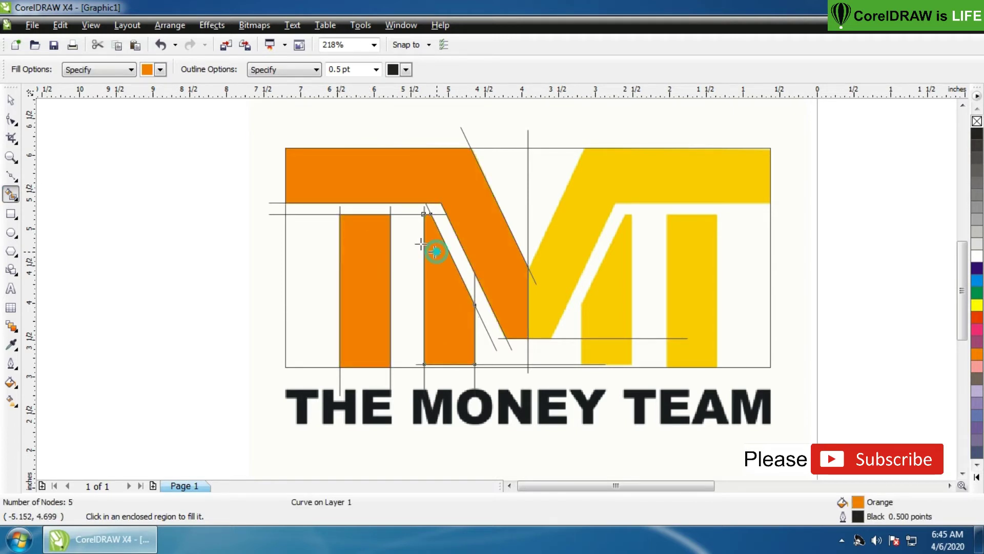
{"action": "left_click", "coordinate": [11, 100]}
{"action": "left_click", "coordinate": [174, 227]}
Add the artistic text "T" over the first letter of the word THE
{"action": "key", "text": "z"}
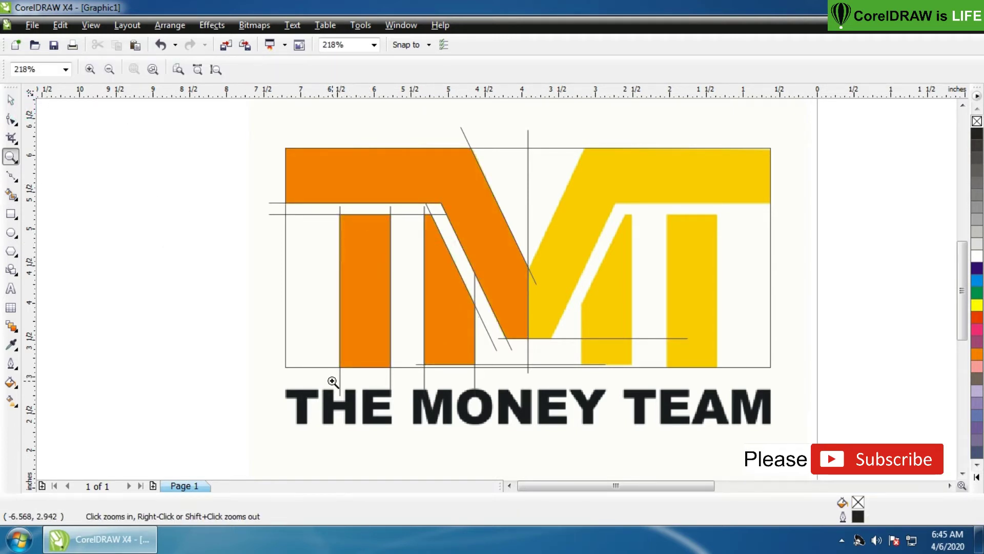
{"action": "left_click_drag", "start_coordinate": [279, 383], "coordinate": [399, 426]}
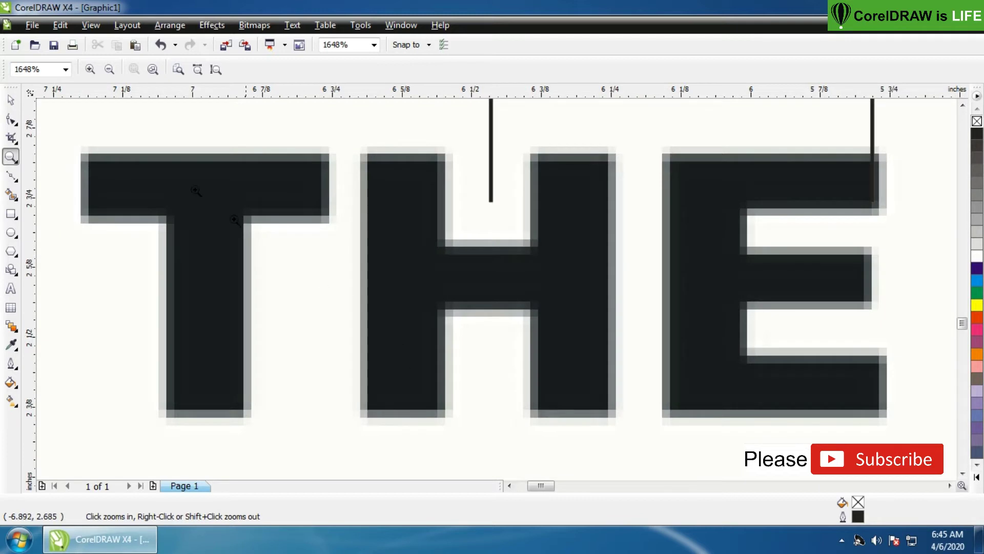
{"action": "left_click", "coordinate": [11, 101]}
{"action": "left_click", "coordinate": [11, 289]}
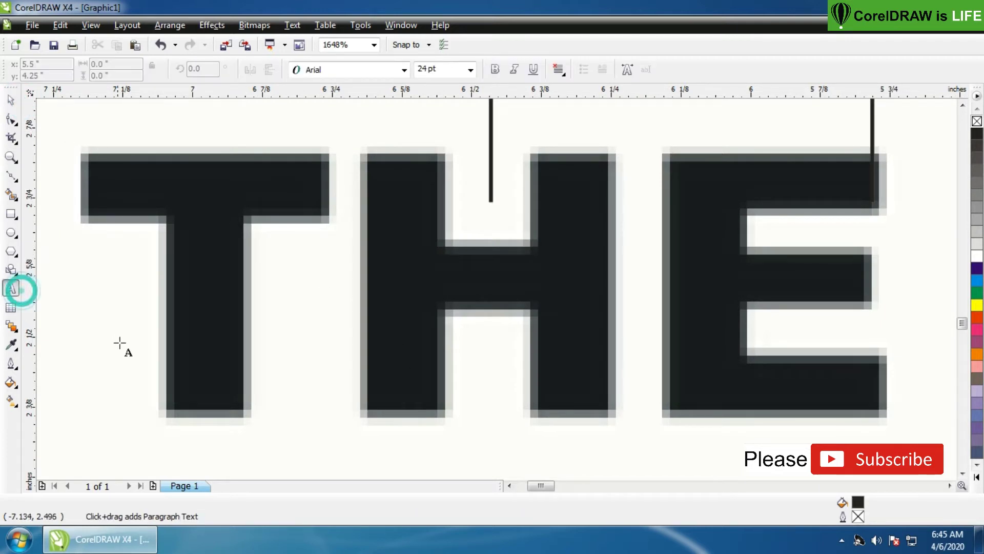
{"action": "left_click", "coordinate": [124, 350]}
{"action": "type", "text": "T"}
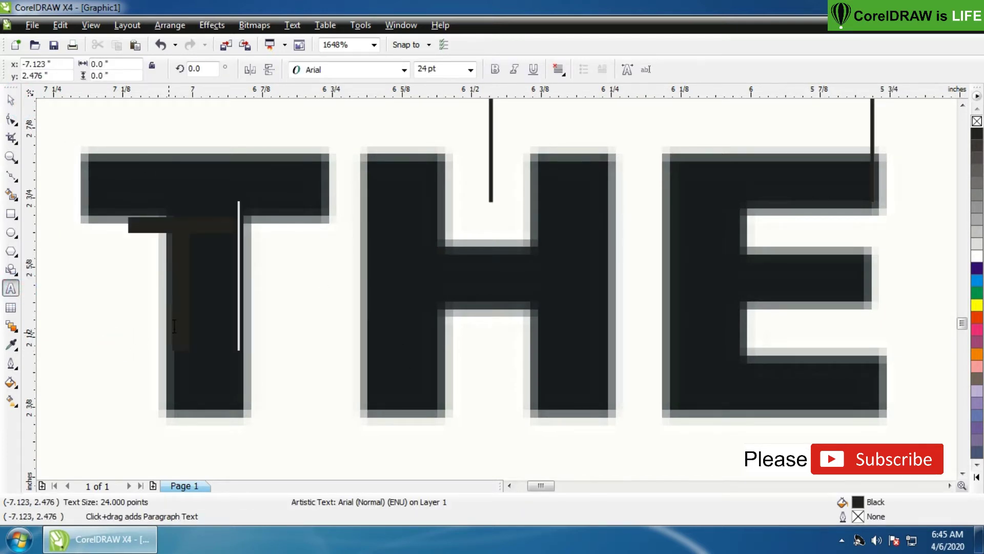
{"action": "left_click", "coordinate": [10, 100]}
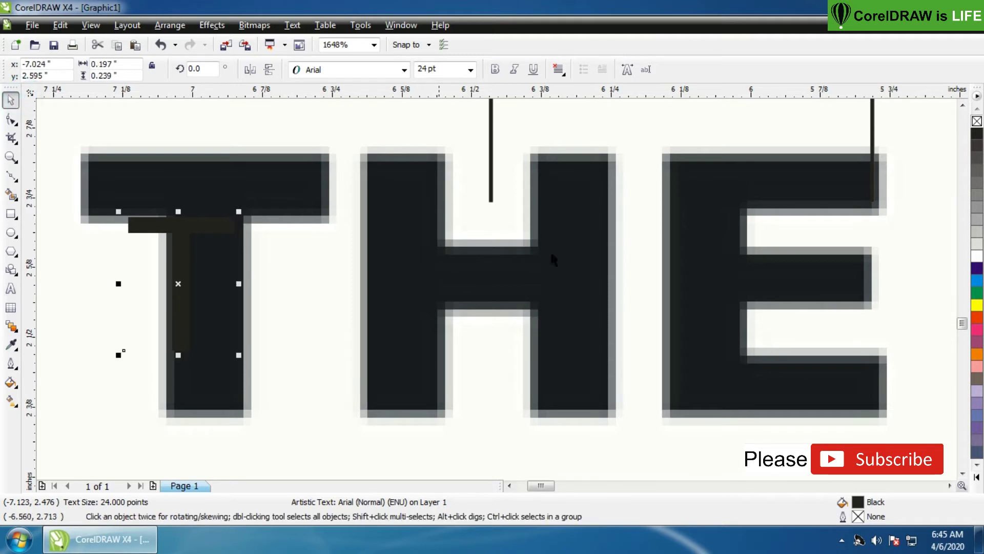
Give the text T a cyan outline with no fill and set its font to Arial Black
{"action": "right_click", "coordinate": [978, 281]}
{"action": "left_click", "coordinate": [977, 121]}
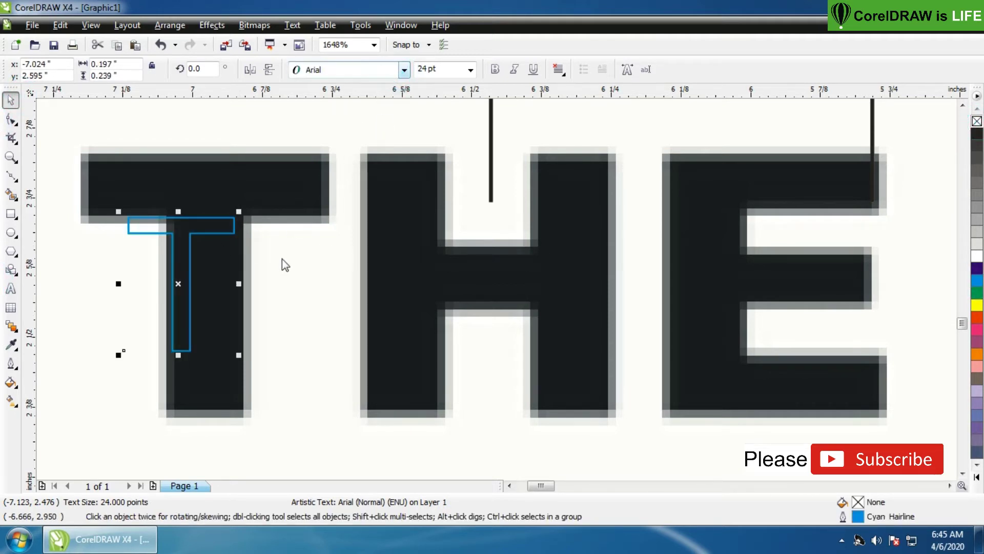
{"action": "left_click", "coordinate": [404, 70]}
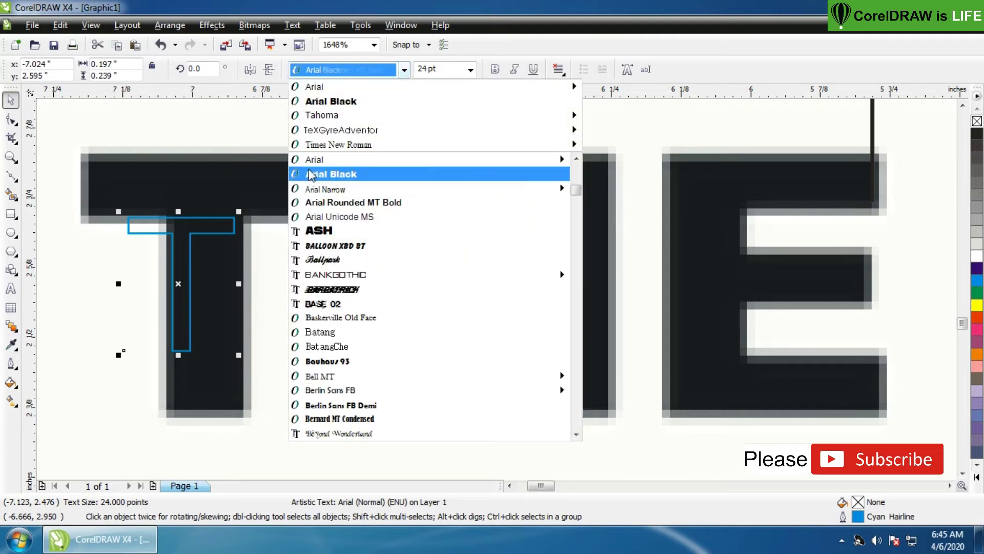
{"action": "left_click", "coordinate": [343, 101]}
Move and enlarge the outlined T to about 46.3 pt so it fits the T in the bitmap
{"action": "left_click_drag", "start_coordinate": [172, 255], "coordinate": [128, 192]}
{"action": "mouse_move", "coordinate": [211, 290]}
{"action": "left_mouse_down"}
{"action": "mouse_move", "coordinate": [345, 463]}
{"action": "mouse_move", "coordinate": [334, 457]}
{"action": "left_mouse_up"}
Duplicate the outlined T onto the H of THE, change its text to "H" and fit it over the bitmap letter
{"action": "left_click_drag", "start_coordinate": [228, 277], "coordinate": [501, 299]}
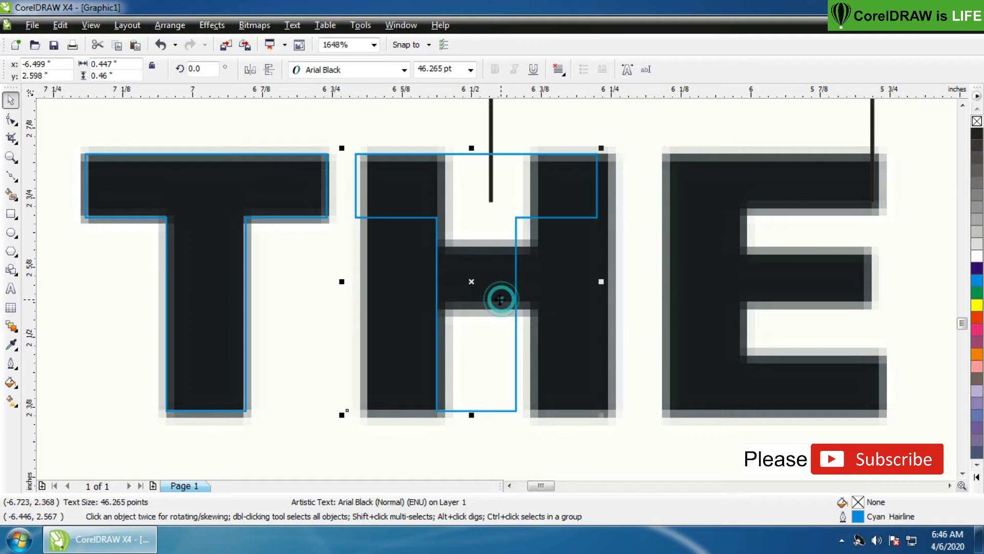
{"action": "left_click", "coordinate": [11, 295]}
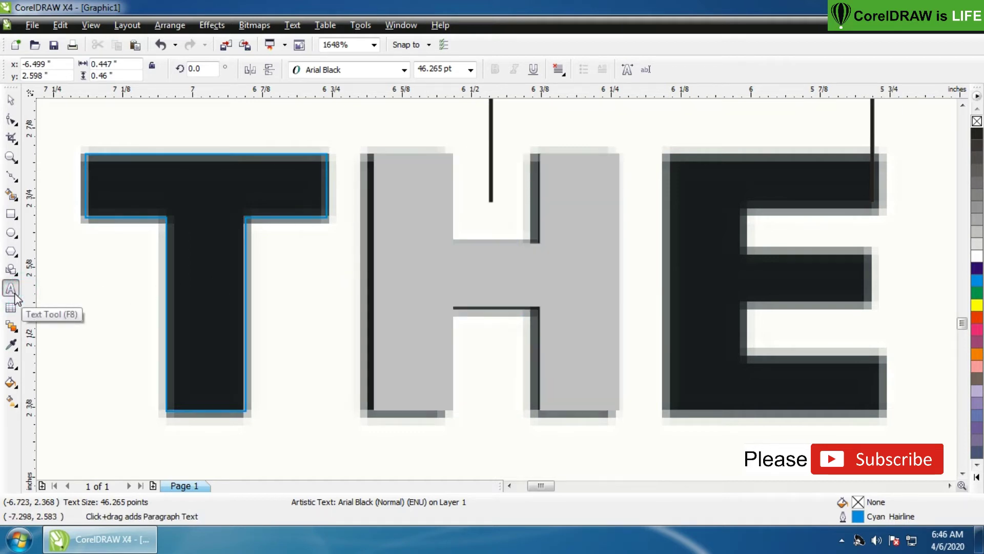
{"action": "left_click", "coordinate": [11, 100]}
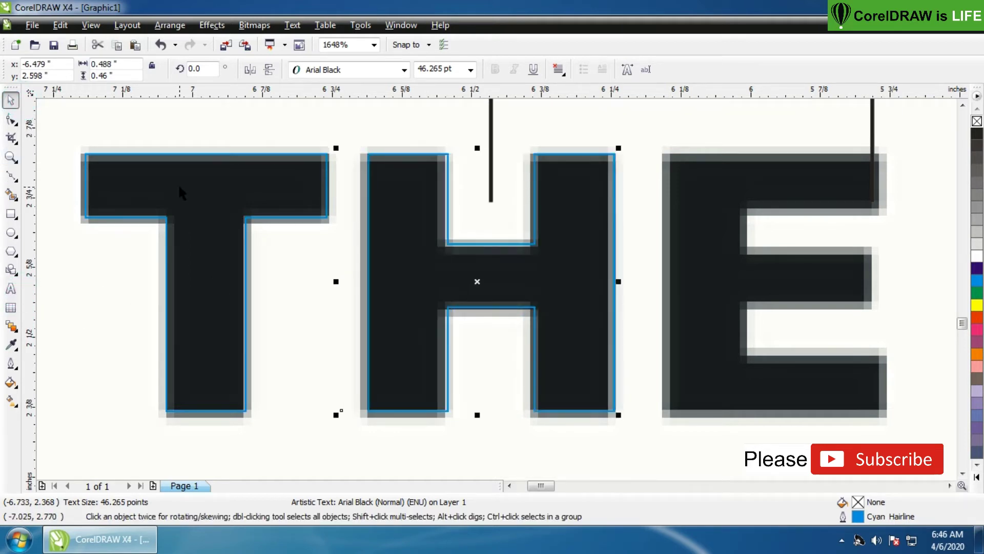
{"action": "left_click", "coordinate": [651, 450]}
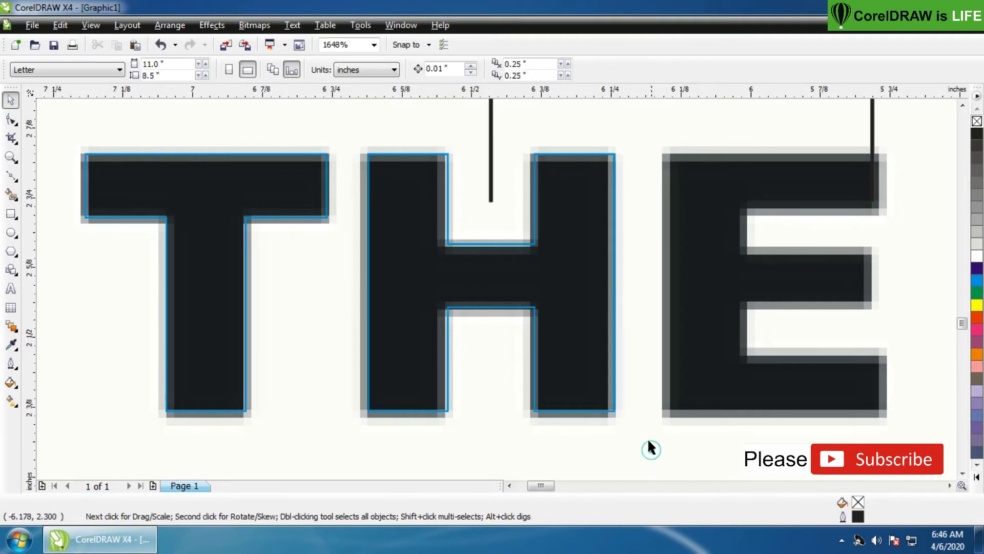
Duplicate the outlined H onto the E of THE, change its text to "E" and align it with the bitmap letter
{"action": "left_click_drag", "start_coordinate": [598, 343], "coordinate": [855, 332]}
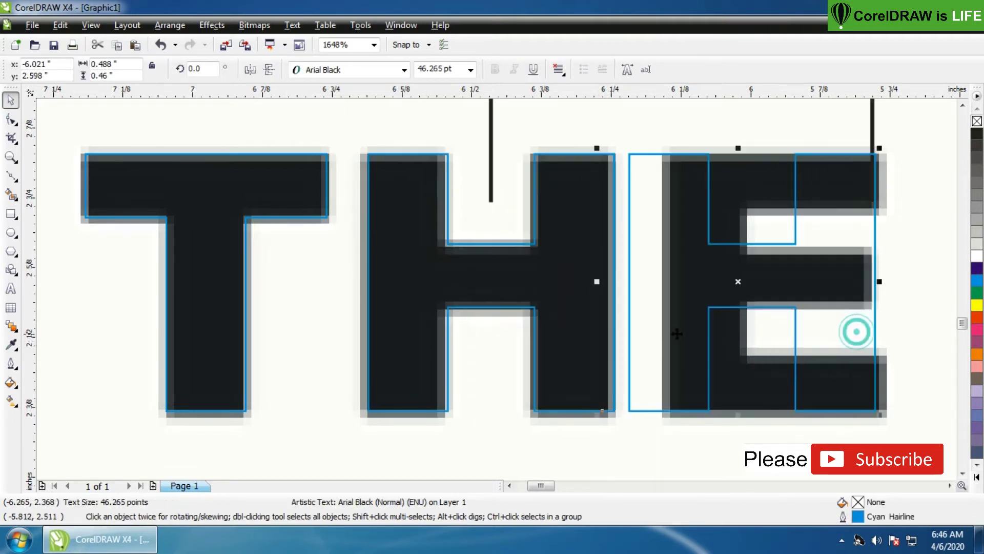
{"action": "left_click", "coordinate": [16, 290]}
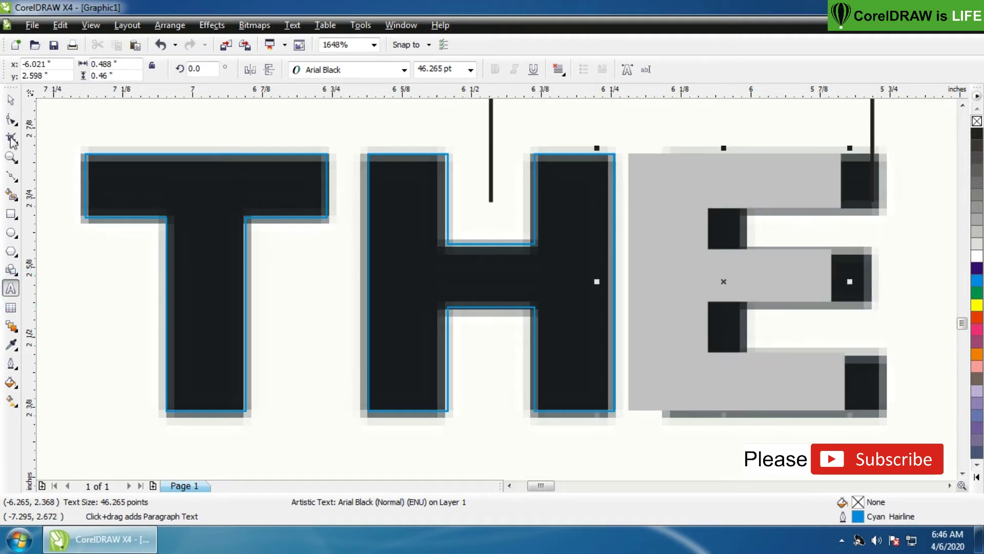
{"action": "left_click", "coordinate": [11, 100]}
{"action": "left_click_drag", "start_coordinate": [634, 225], "coordinate": [682, 233]}
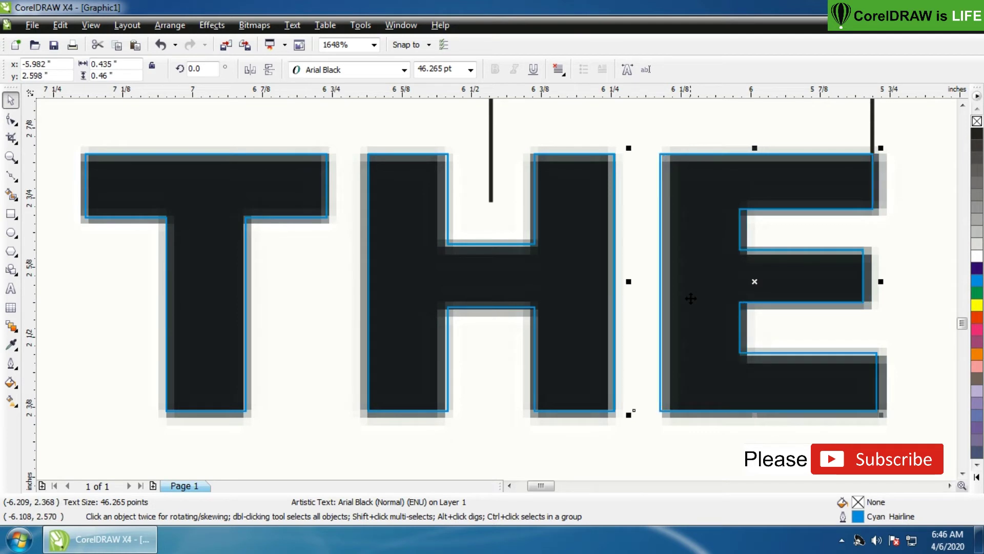
Duplicate the outlined E onto the M of MONEY, change its text to "M" and align it with the bitmap letter
{"action": "left_click_drag", "start_coordinate": [950, 486], "coordinate": [950, 485]}
{"action": "left_click_drag", "start_coordinate": [317, 268], "coordinate": [666, 268]}
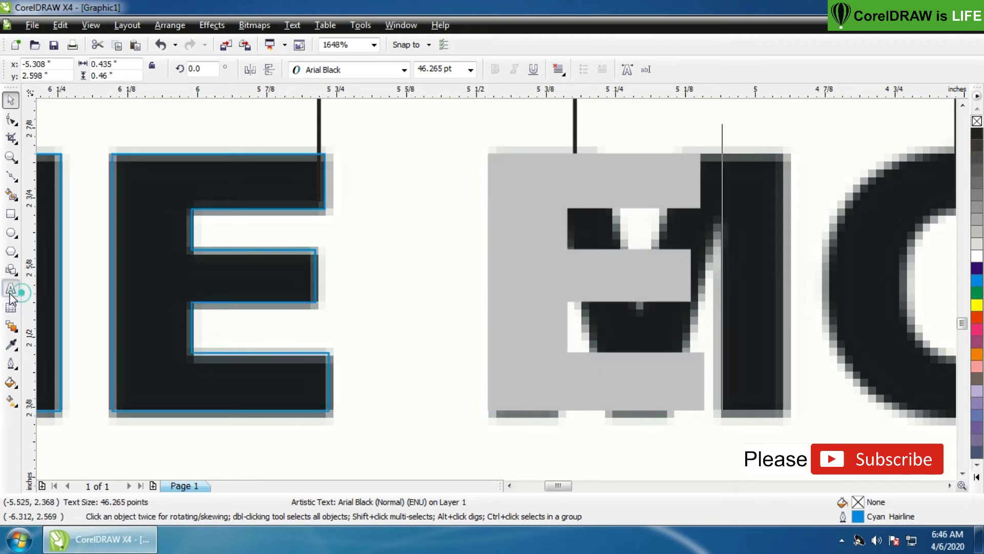
{"action": "left_click", "coordinate": [11, 291]}
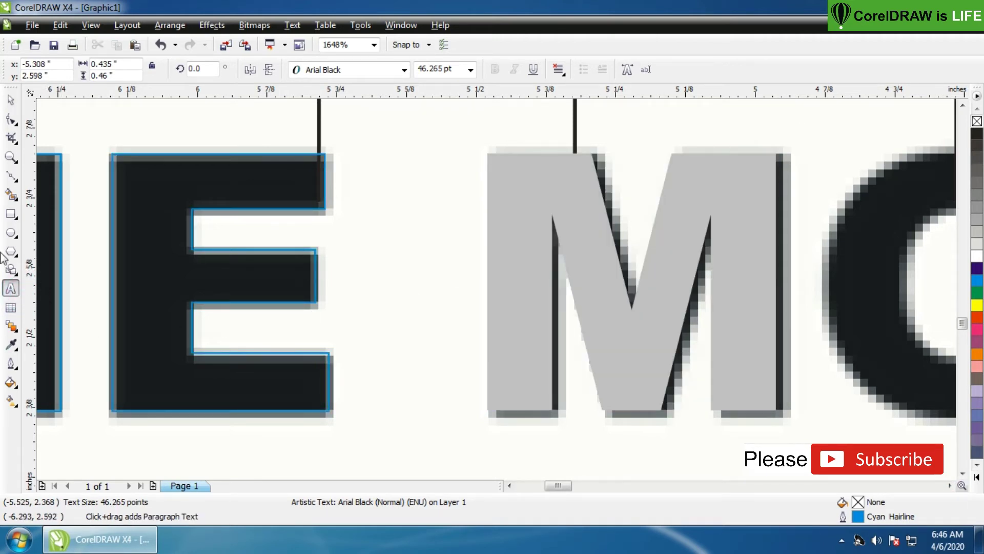
{"action": "left_click", "coordinate": [10, 99]}
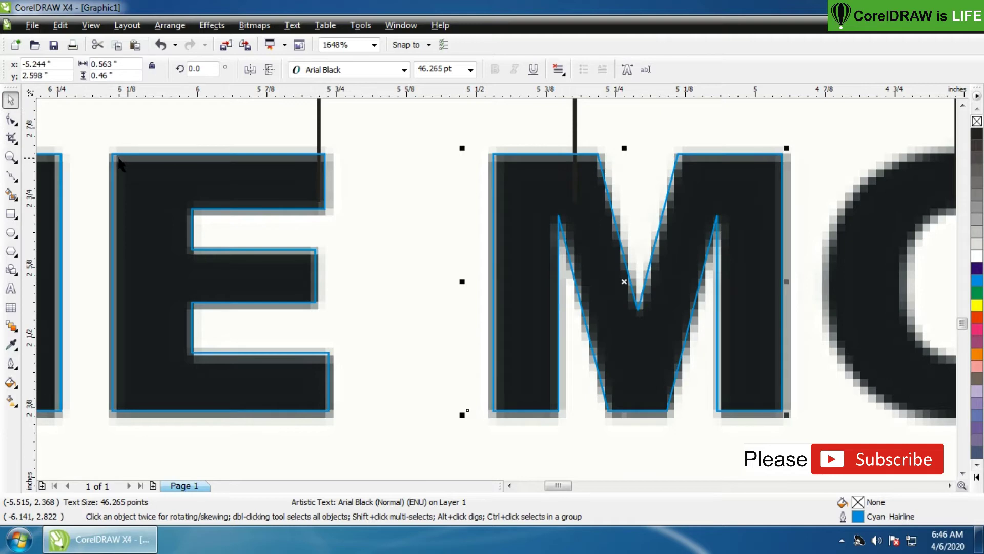
Duplicate the outlined M onto the O of MONEY, change its text to "O" and align it with the bitmap letter
{"action": "left_click", "coordinate": [949, 485]}
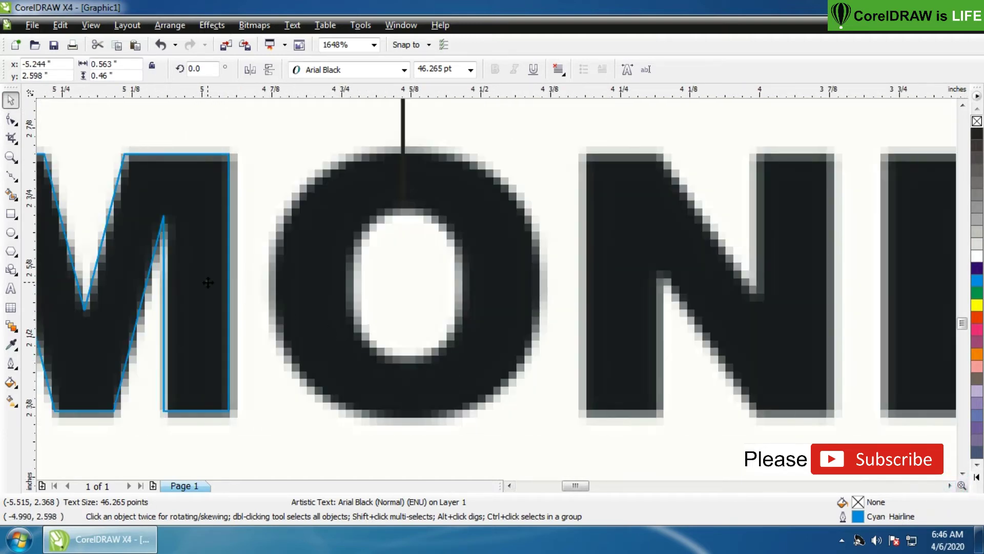
{"action": "left_click_drag", "start_coordinate": [208, 282], "coordinate": [518, 301]}
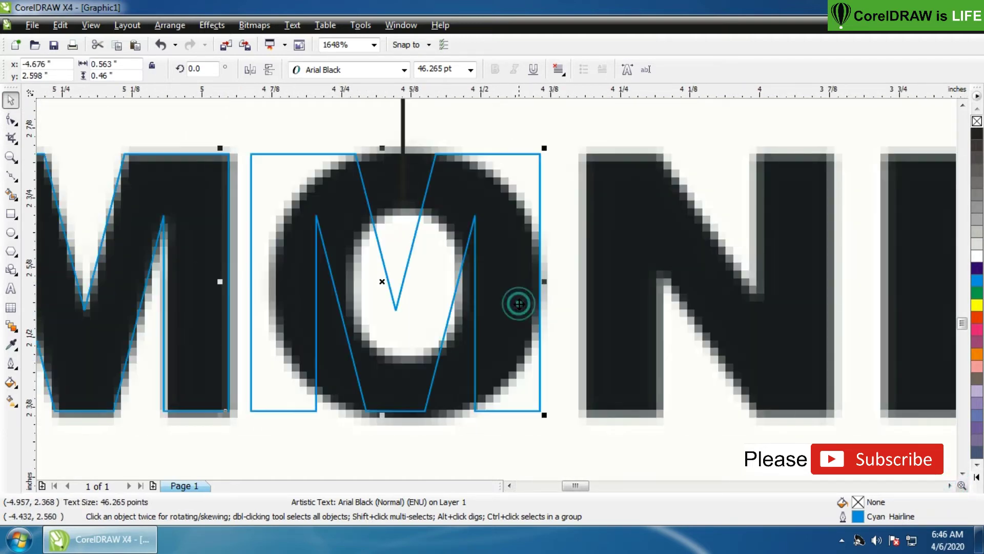
{"action": "left_click", "coordinate": [10, 291]}
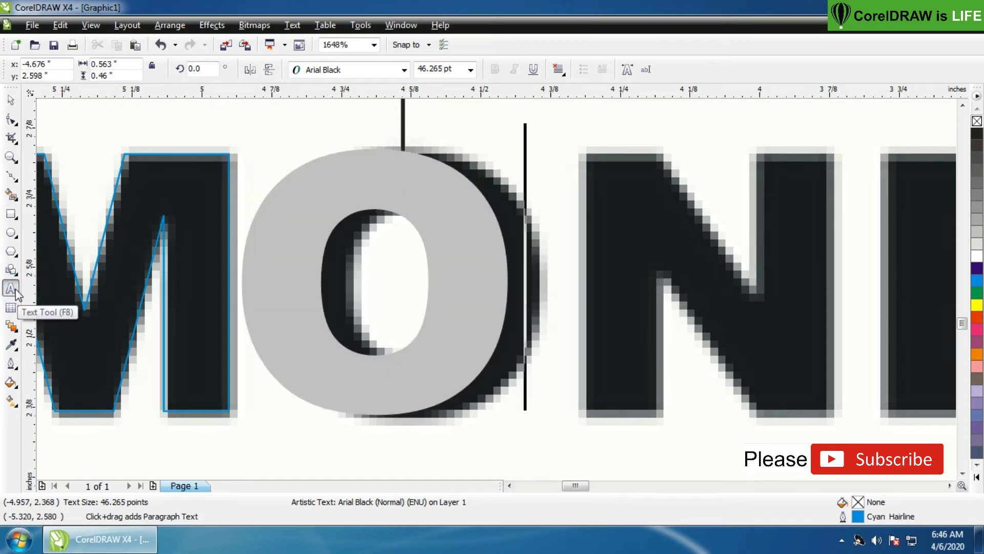
{"action": "left_click", "coordinate": [10, 100]}
{"action": "left_click", "coordinate": [289, 244]}
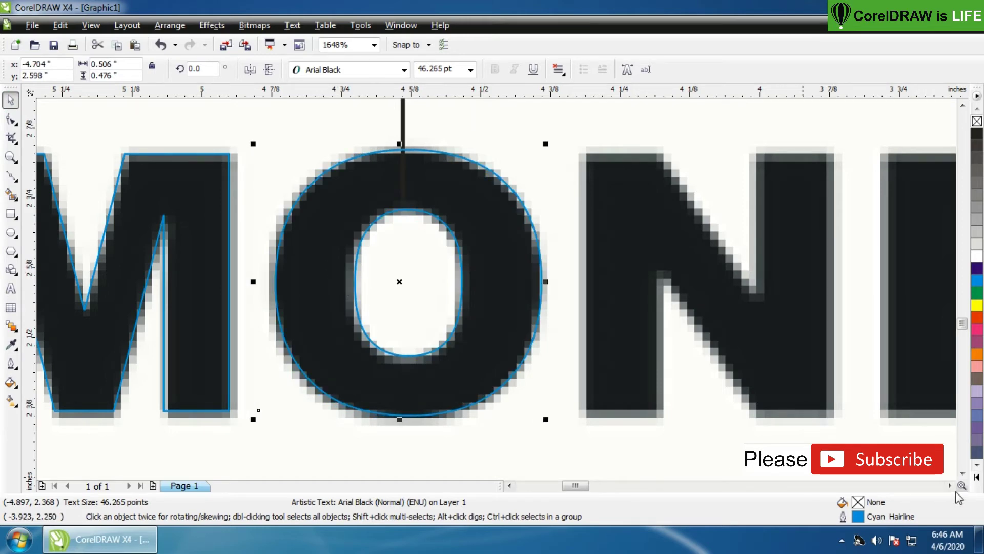
Duplicate the outlined O onto the N of MONEY, change its text to "N" and align it with the bitmap letter
{"action": "scroll", "coordinate": [165, 409], "scroll_direction": "right", "scroll_amount": 5}
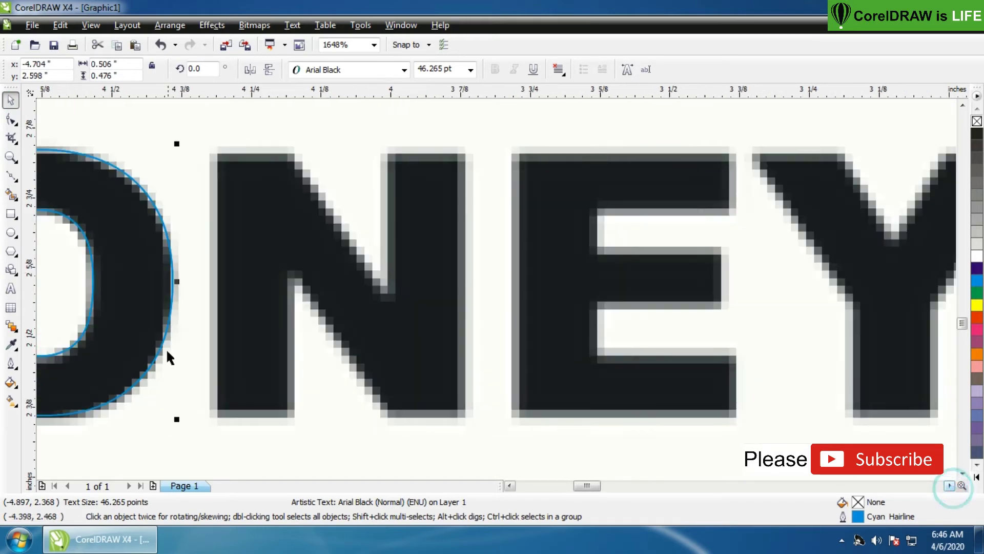
{"action": "left_click_drag", "start_coordinate": [145, 310], "coordinate": [440, 321]}
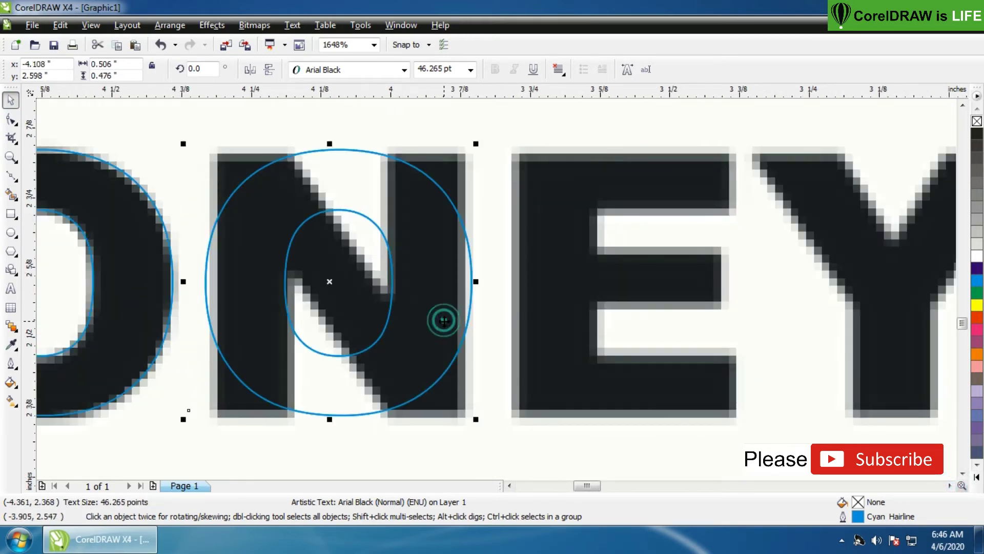
{"action": "left_click", "coordinate": [10, 290]}
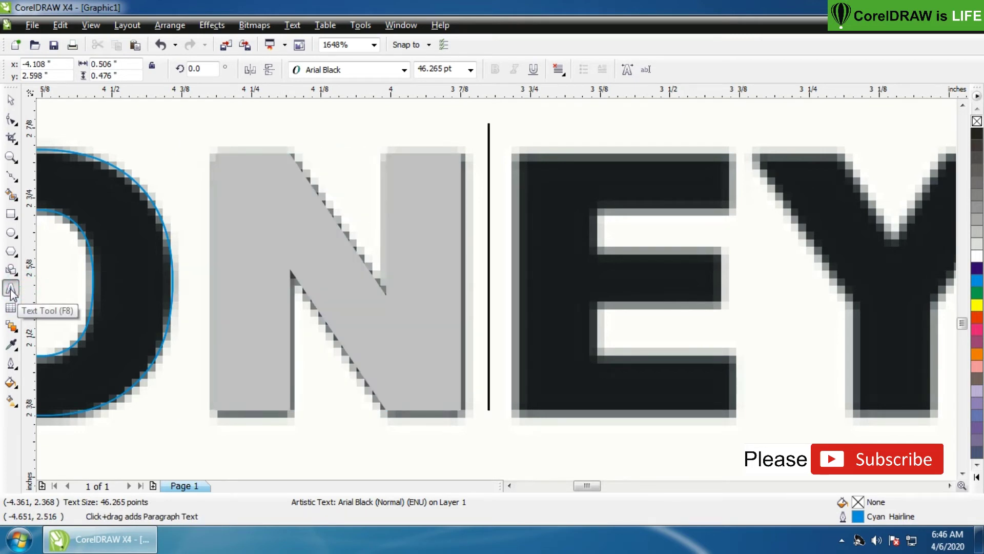
{"action": "left_click", "coordinate": [11, 100]}
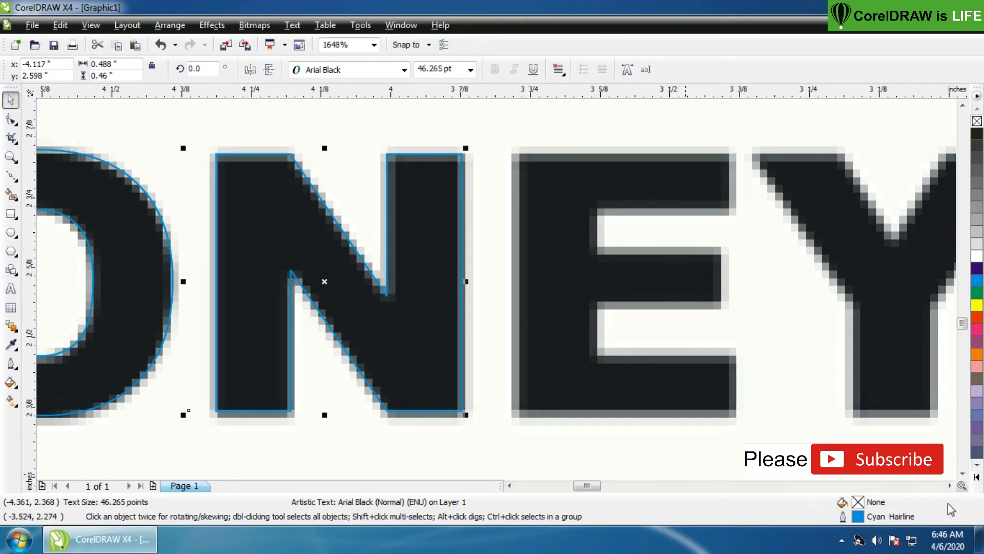
Duplicate the outlined N onto the E of MONEY, change its text to "E" and align it with the bitmap letter
{"action": "left_click", "coordinate": [949, 485]}
{"action": "left_click_drag", "start_coordinate": [252, 330], "coordinate": [535, 332]}
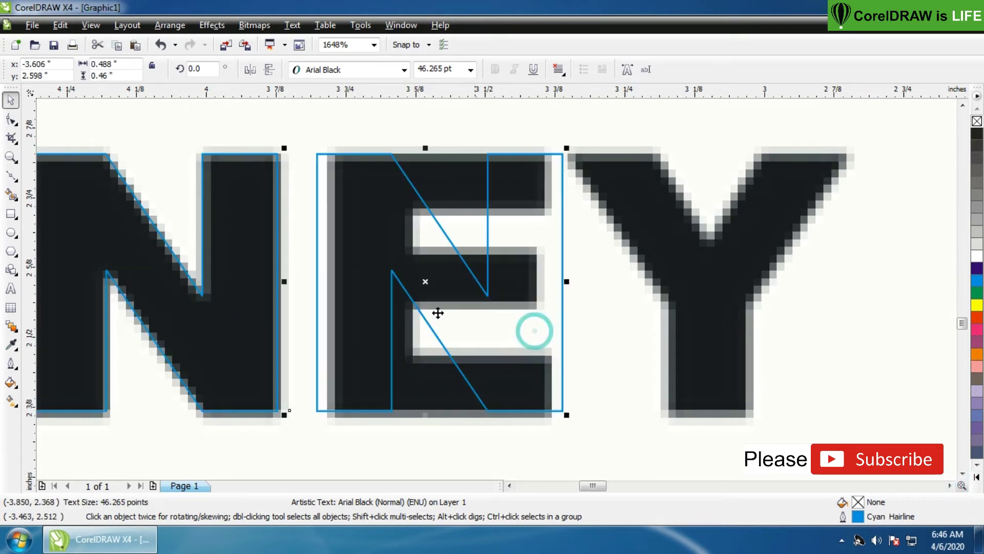
{"action": "left_click", "coordinate": [15, 291]}
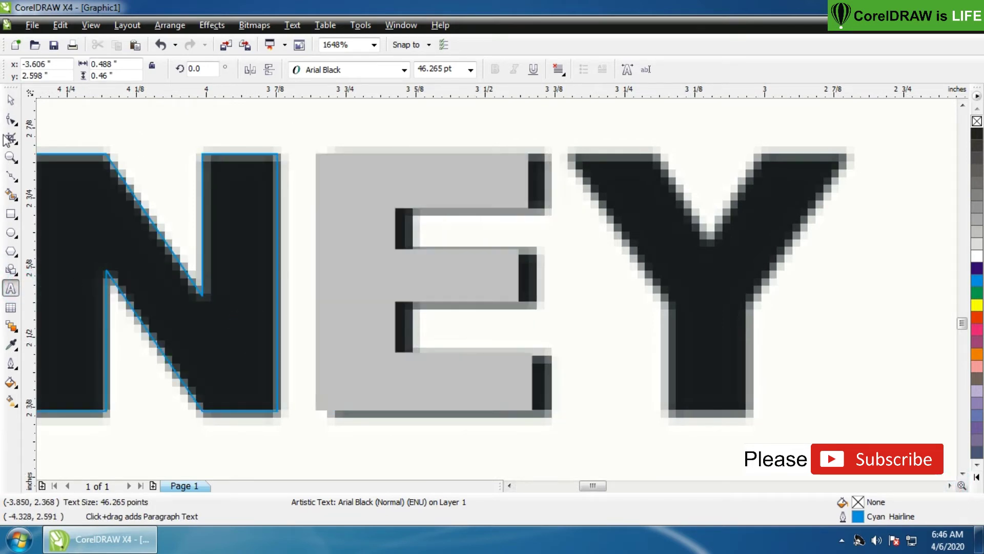
{"action": "left_click", "coordinate": [11, 100]}
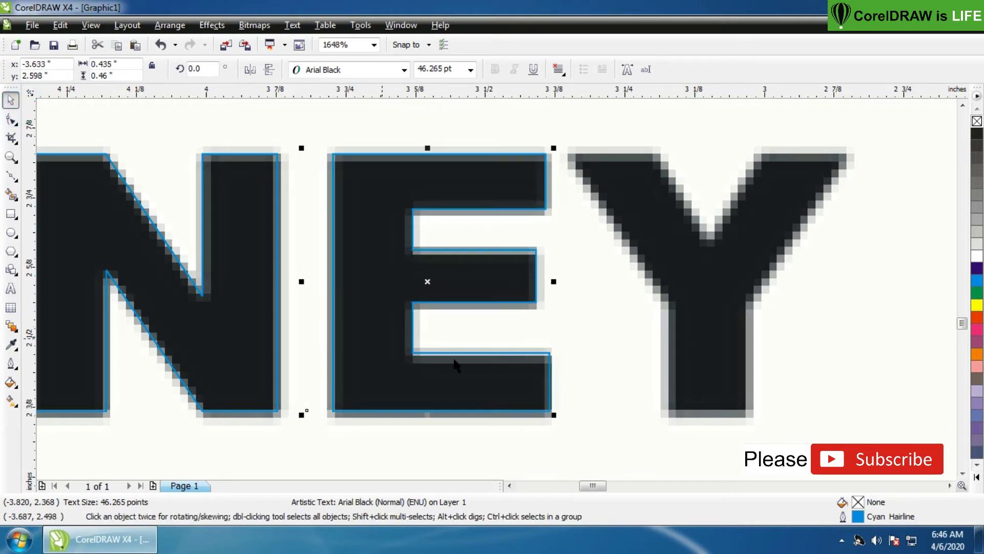
Duplicate the outlined E onto the Y of MONEY, change its text to "Y" and align it with the bitmap letter
{"action": "left_click", "coordinate": [955, 487]}
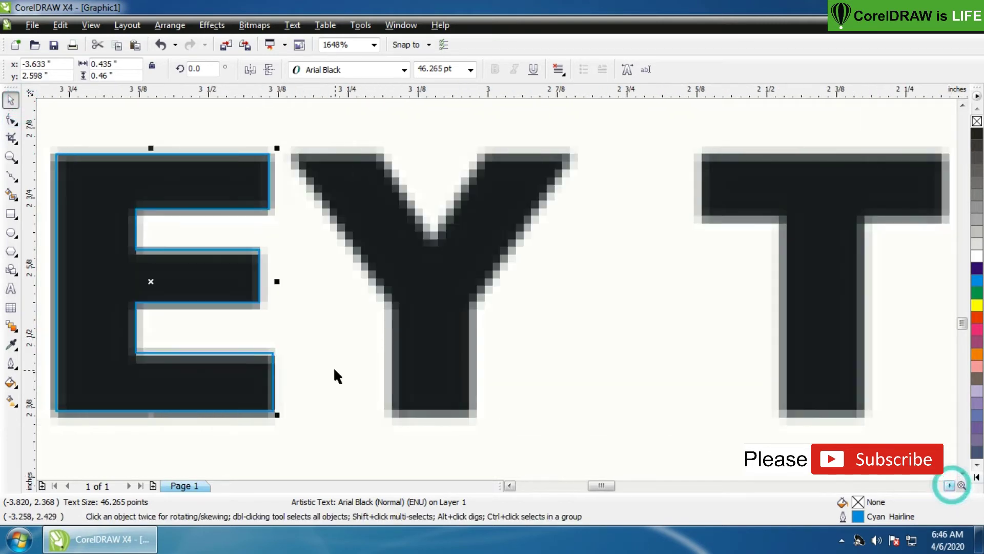
{"action": "left_click_drag", "start_coordinate": [241, 282], "coordinate": [528, 285]}
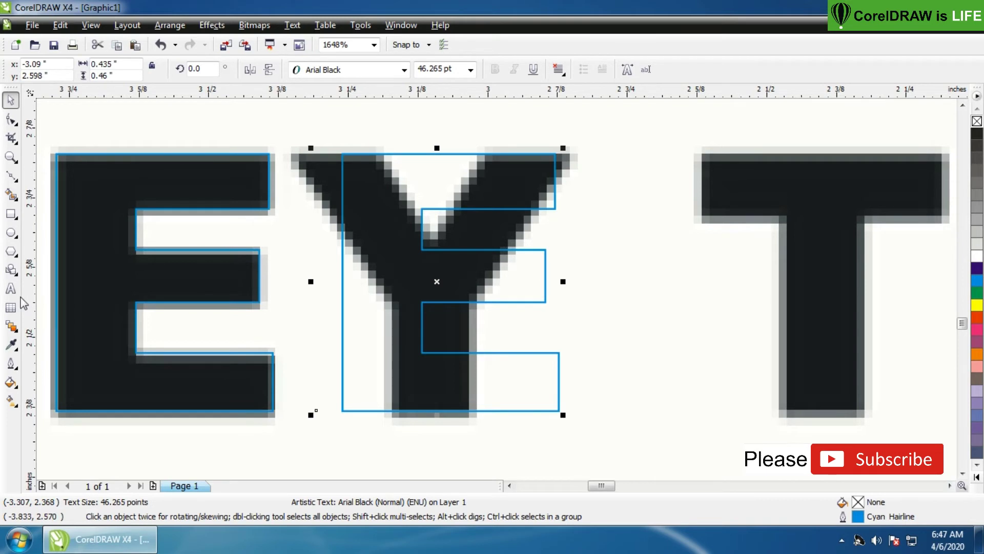
{"action": "left_click", "coordinate": [11, 289]}
{"action": "key", "text": "ctrl+z"}
{"action": "key", "text": "shift+Right"}
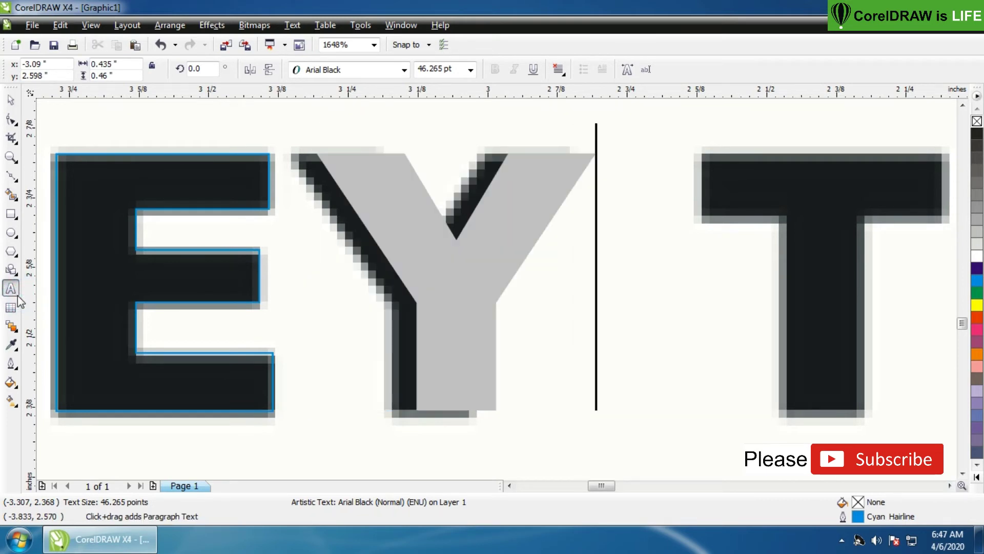
{"action": "left_click", "coordinate": [11, 101]}
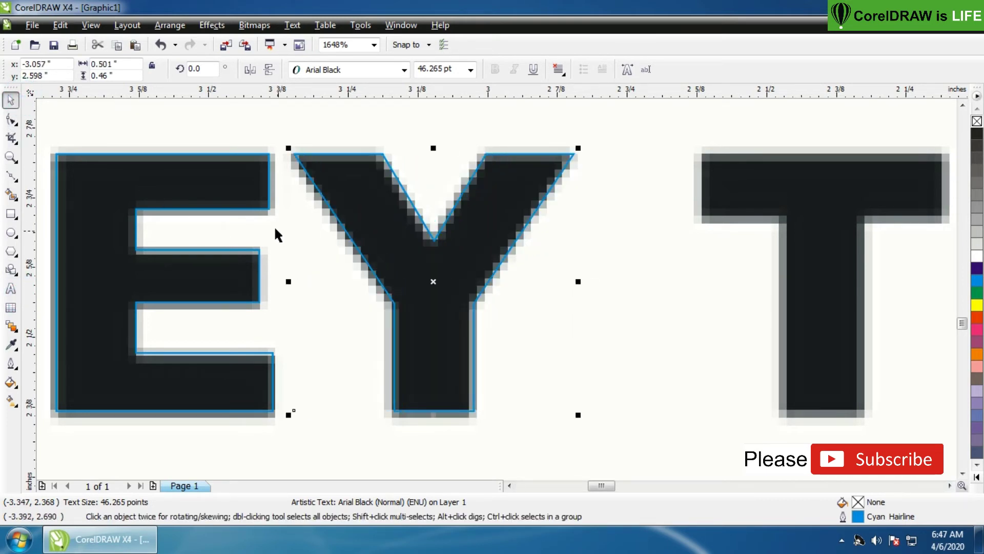
Duplicate the outlined Y onto the T of TEAM, change its text to "T" and align it with the bitmap letter
{"action": "left_click", "coordinate": [949, 485]}
{"action": "left_click", "coordinate": [949, 486]}
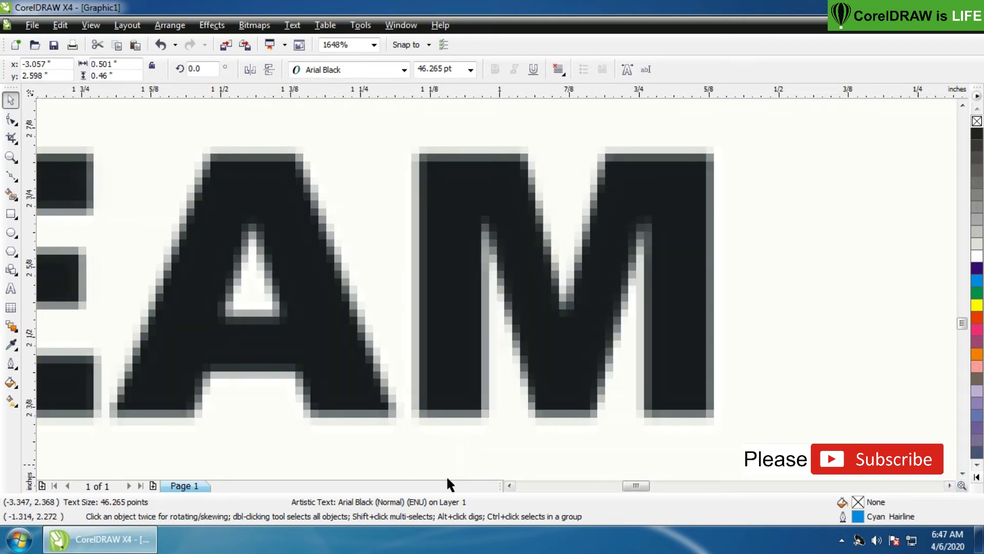
{"action": "left_click", "coordinate": [509, 485]}
{"action": "left_click", "coordinate": [509, 486]}
{"action": "left_click", "coordinate": [510, 486]}
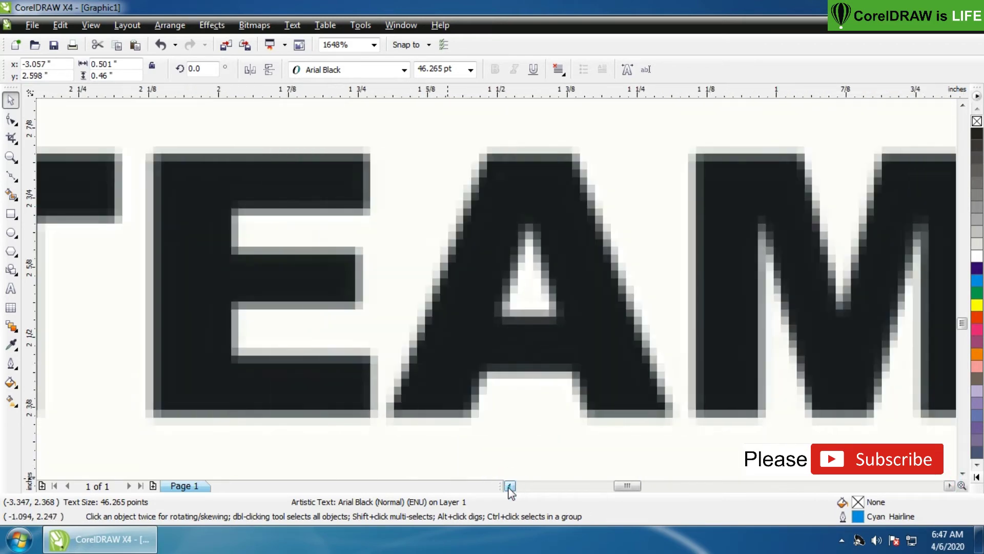
{"action": "left_click", "coordinate": [509, 485]}
{"action": "left_click", "coordinate": [509, 486]}
{"action": "left_click", "coordinate": [509, 486]}
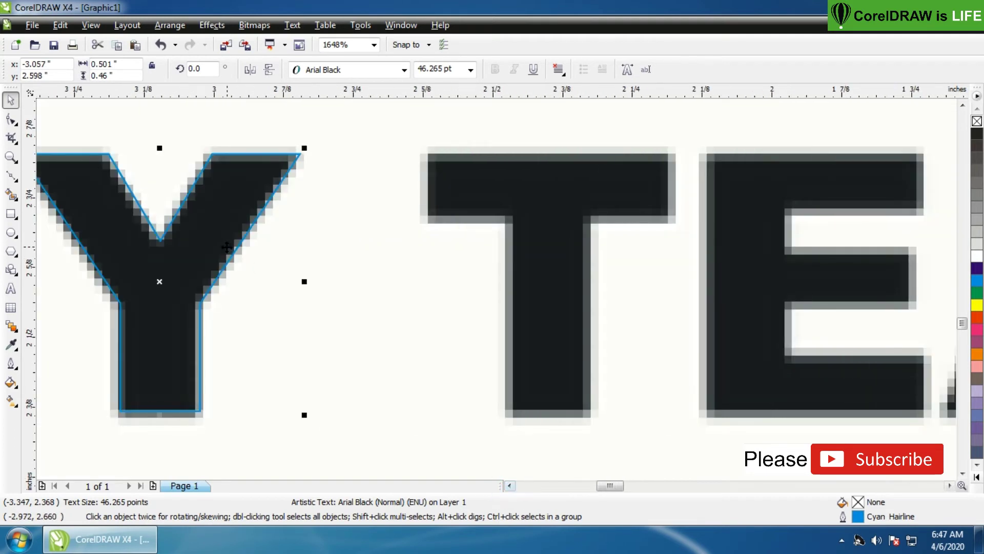
{"action": "left_click_drag", "start_coordinate": [222, 247], "coordinate": [555, 246]}
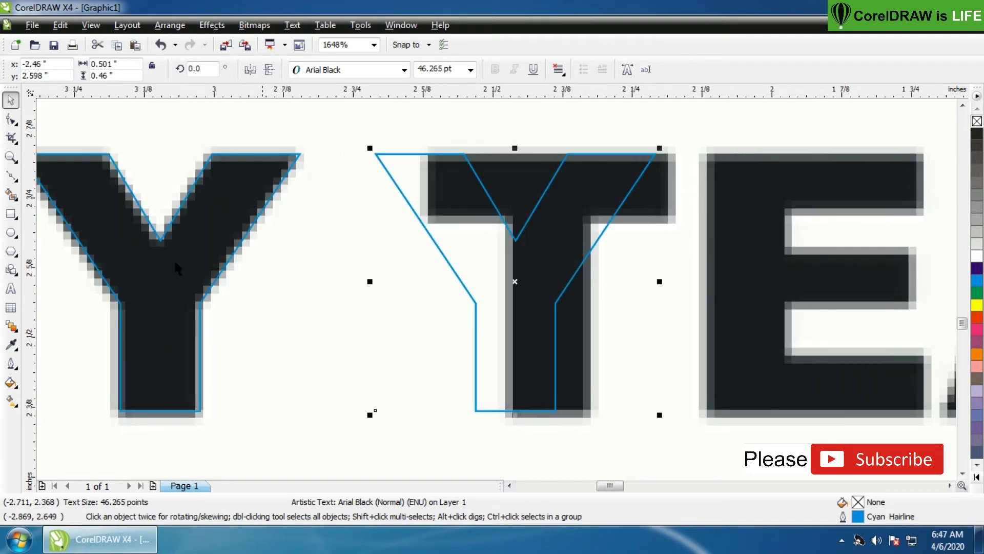
{"action": "left_click", "coordinate": [11, 290]}
{"action": "key", "text": "BackSpace"}
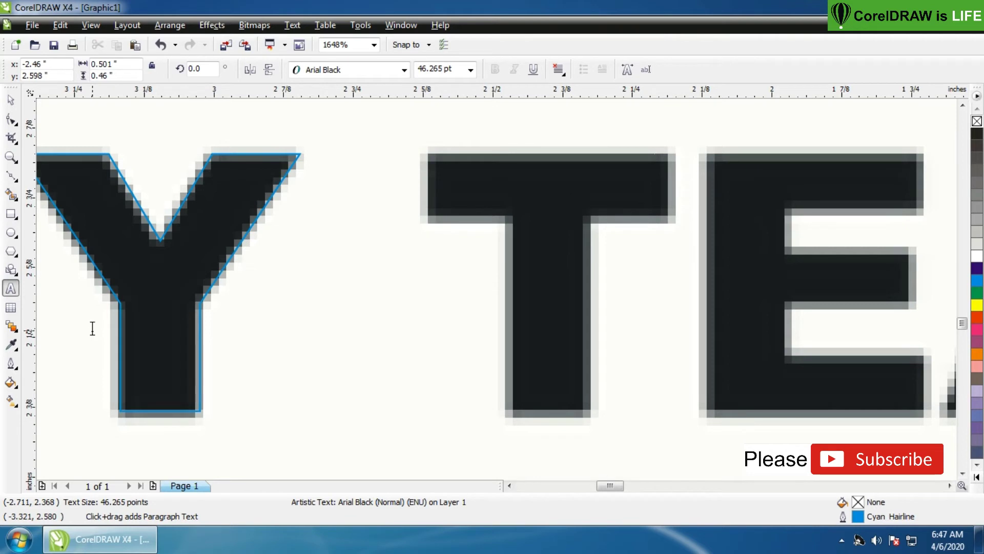
{"action": "type", "text": "T"}
{"action": "key", "text": "ctrl+space"}
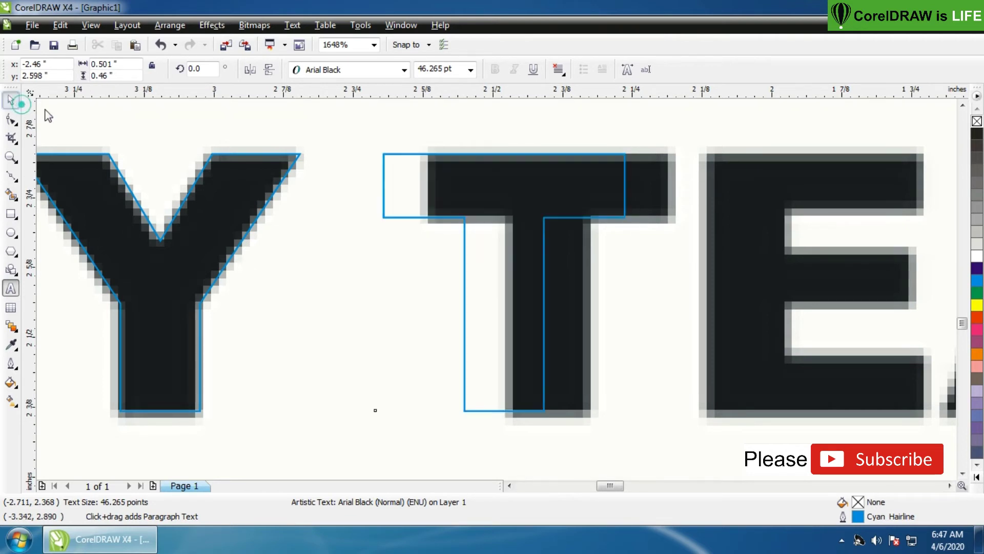
{"action": "key", "text": "Right"}
{"action": "key", "text": "Right"}
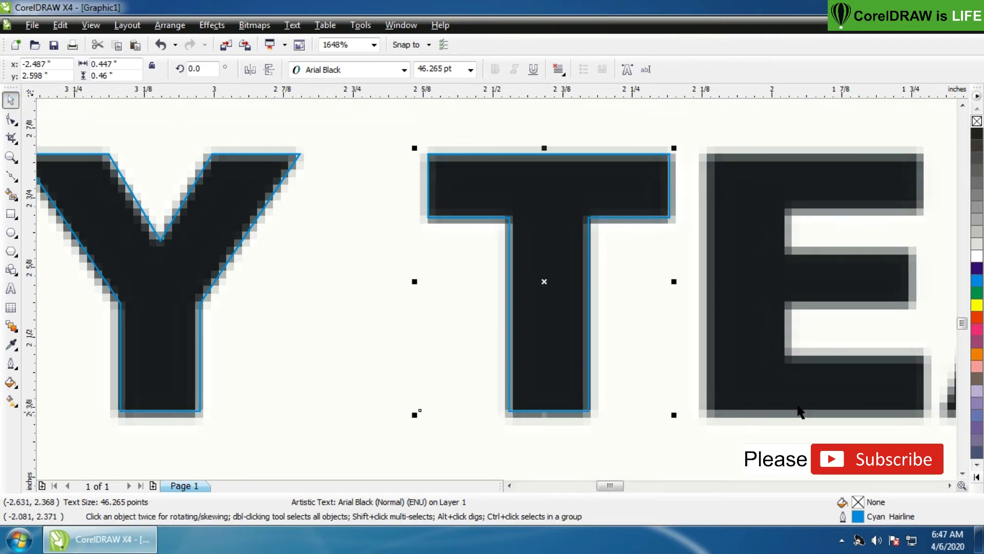
Duplicate the outlined T onto the E of TEAM, change its text to "E" and align it with the bitmap letter
{"action": "left_click", "coordinate": [949, 486]}
{"action": "left_click", "coordinate": [950, 485]}
{"action": "left_click", "coordinate": [949, 485]}
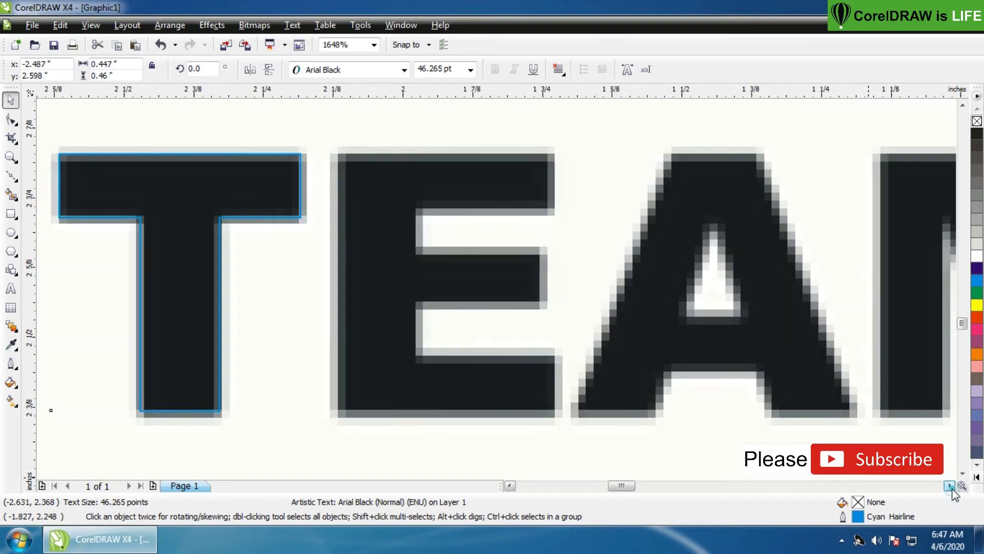
{"action": "left_click", "coordinate": [949, 486]}
{"action": "left_click_drag", "start_coordinate": [132, 198], "coordinate": [413, 224]}
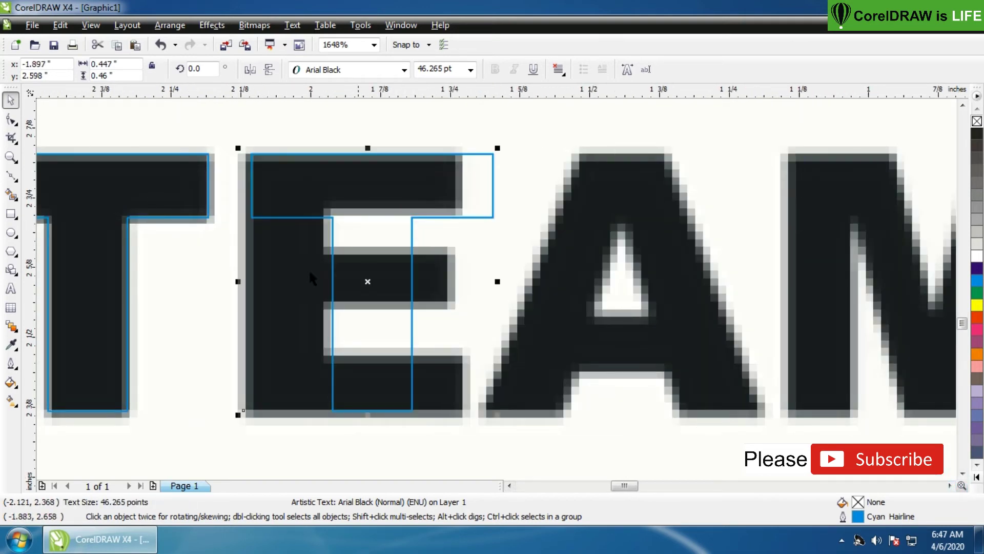
{"action": "left_click", "coordinate": [10, 288]}
{"action": "type", "text": "E"}
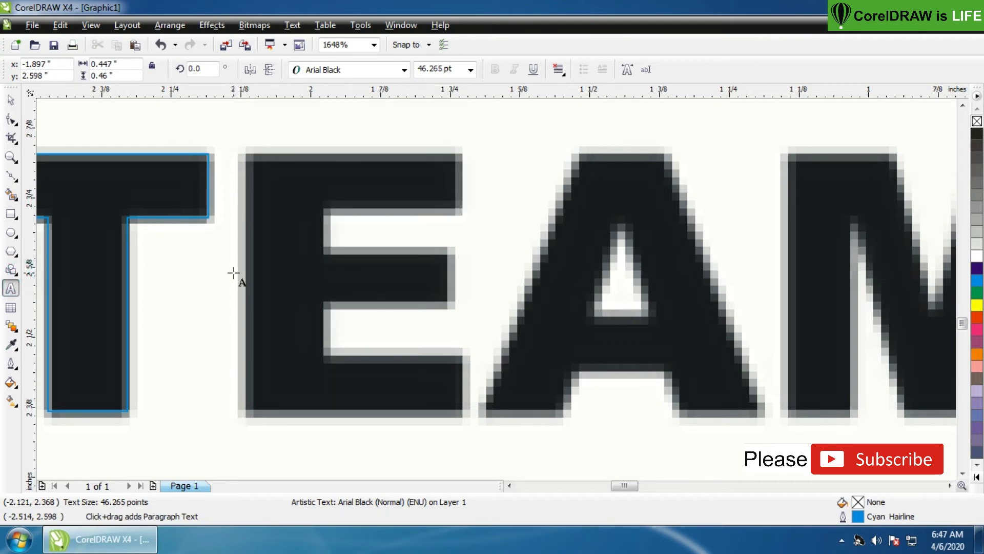
{"action": "key", "text": "shift+Left"}
{"action": "left_click", "coordinate": [7, 102]}
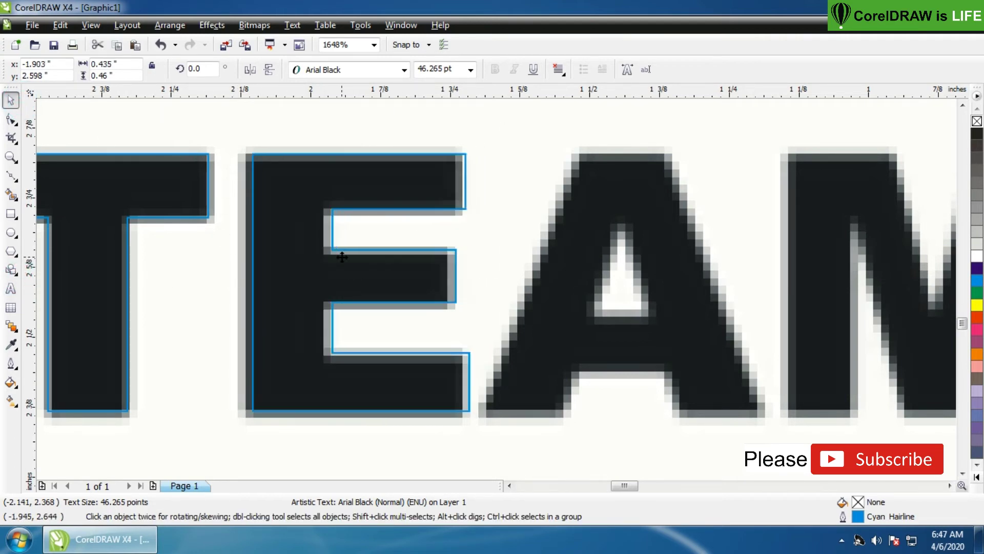
Duplicate the outlined E onto the A of TEAM, change its text to "A" and align it with the bitmap letter
{"action": "left_click", "coordinate": [950, 485]}
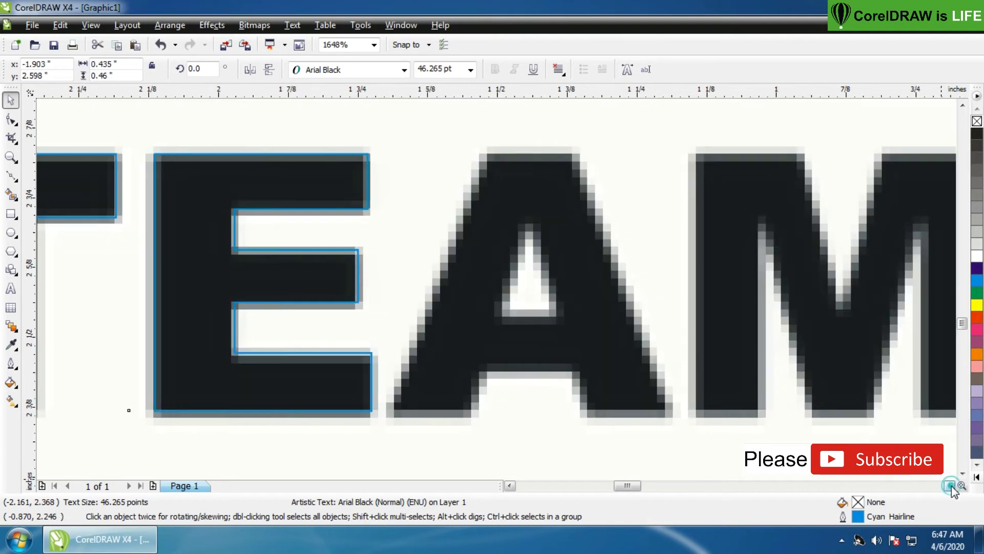
{"action": "left_click_drag", "start_coordinate": [307, 277], "coordinate": [625, 297]}
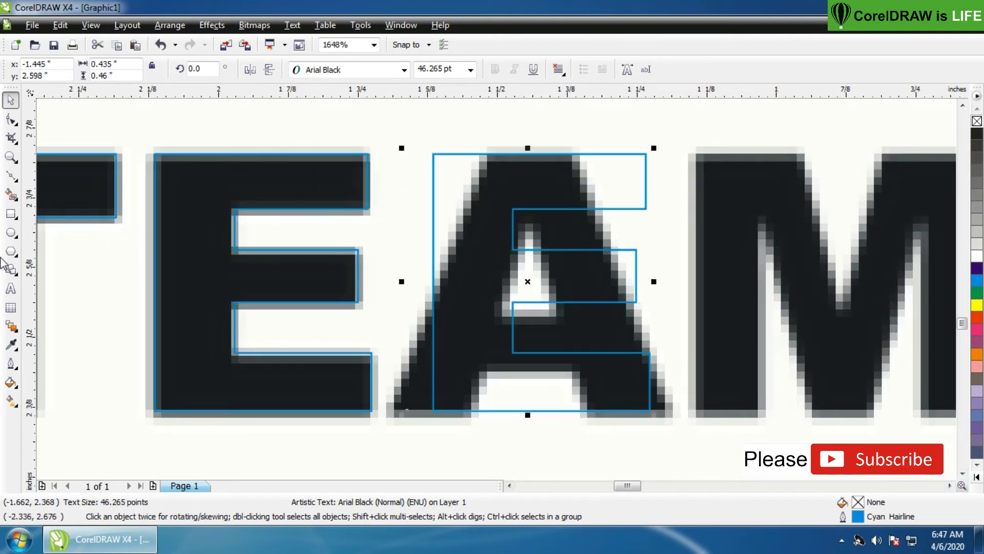
{"action": "left_click", "coordinate": [10, 293]}
{"action": "key", "text": "BackSpace"}
{"action": "type", "text": "A"}
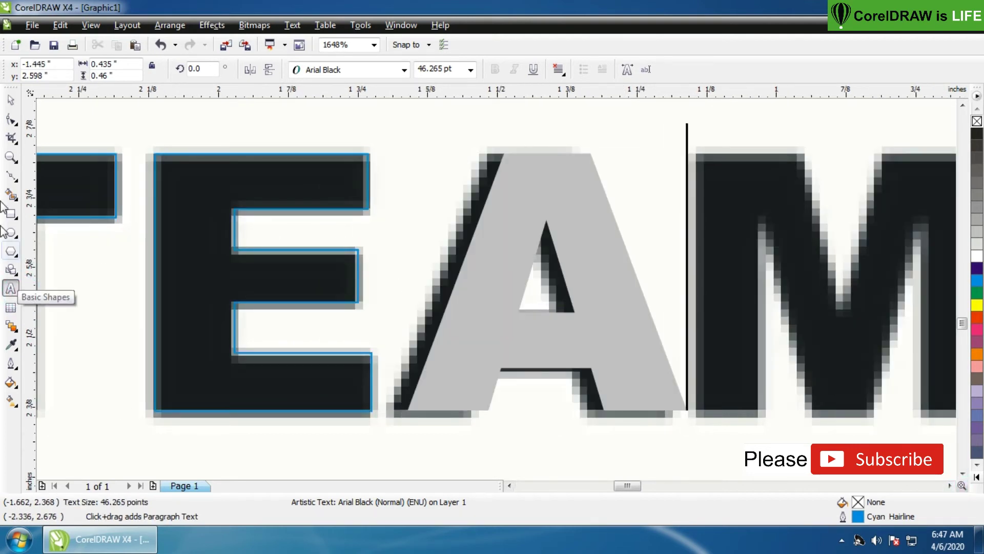
{"action": "left_click", "coordinate": [10, 101]}
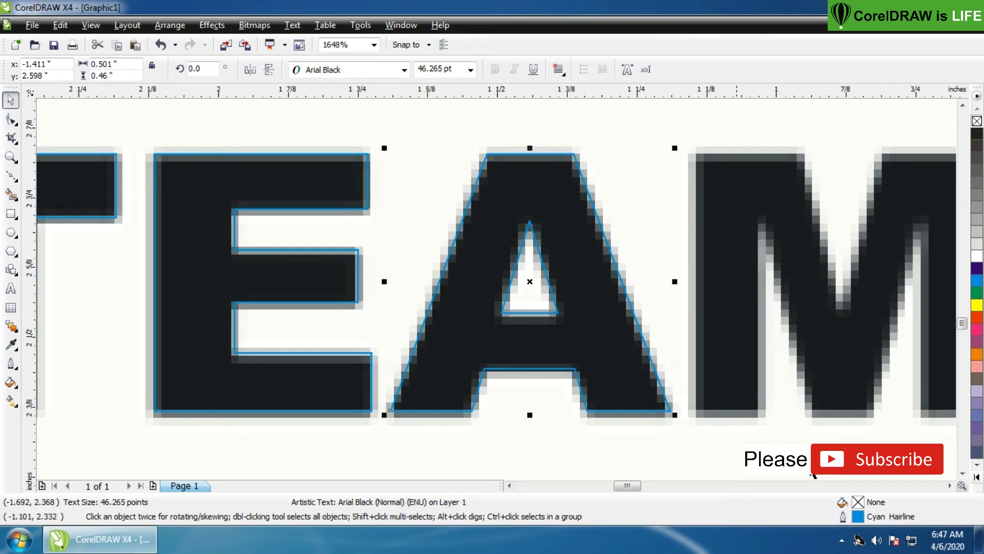
Duplicate the outlined A onto the M of TEAM, change its text to "M" and align it with the bitmap letter
{"action": "left_click", "coordinate": [951, 486]}
{"action": "left_click_drag", "start_coordinate": [411, 305], "coordinate": [715, 321]}
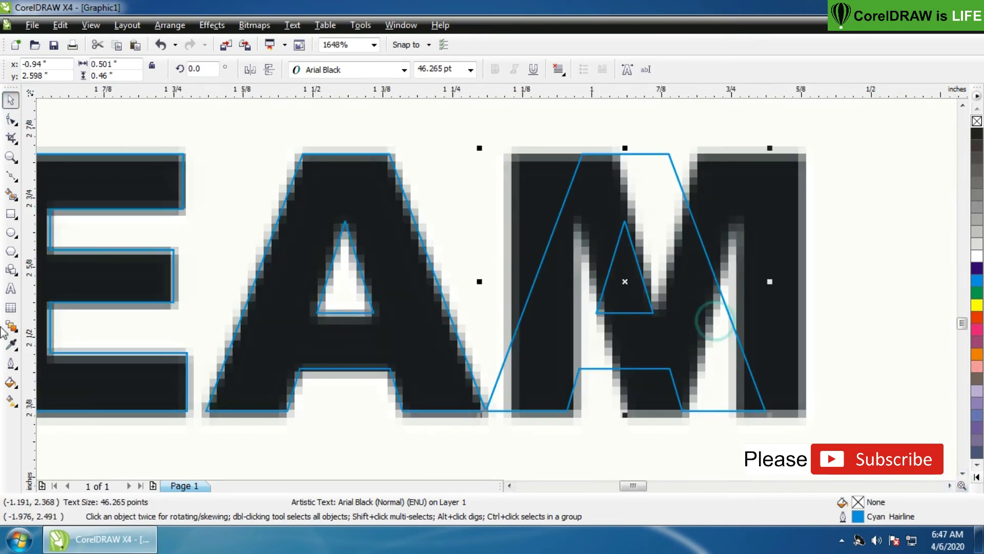
{"action": "left_click", "coordinate": [11, 291]}
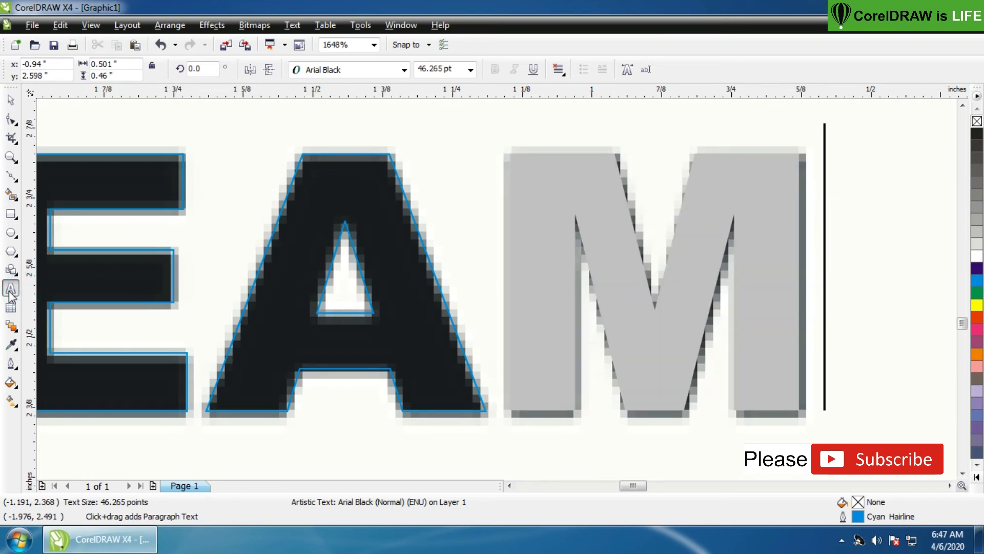
{"action": "left_click", "coordinate": [11, 99]}
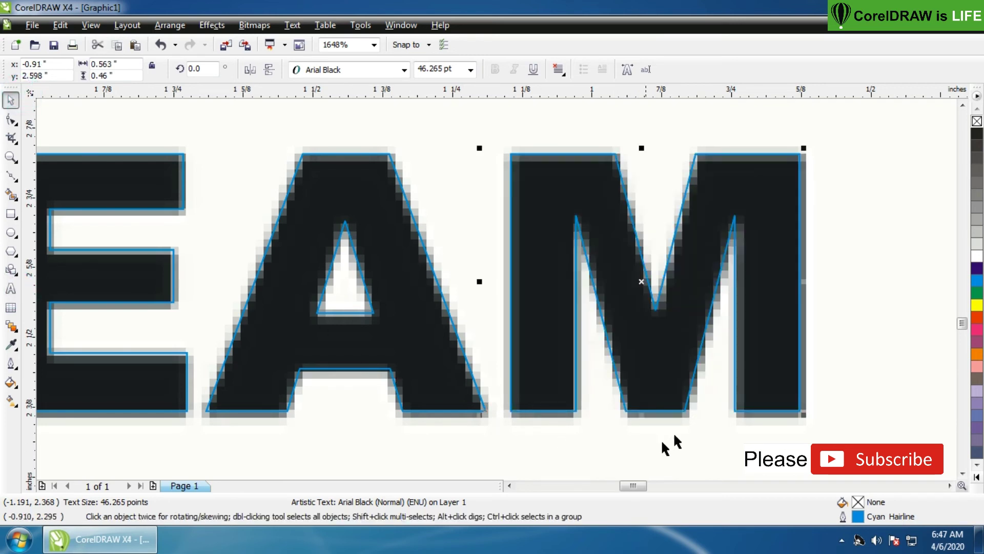
Select all the outlined letters together with the three orange shapes and move them to the empty area beside the bitmap
{"action": "scroll", "coordinate": [497, 287], "scroll_direction": "down", "scroll_amount": 6}
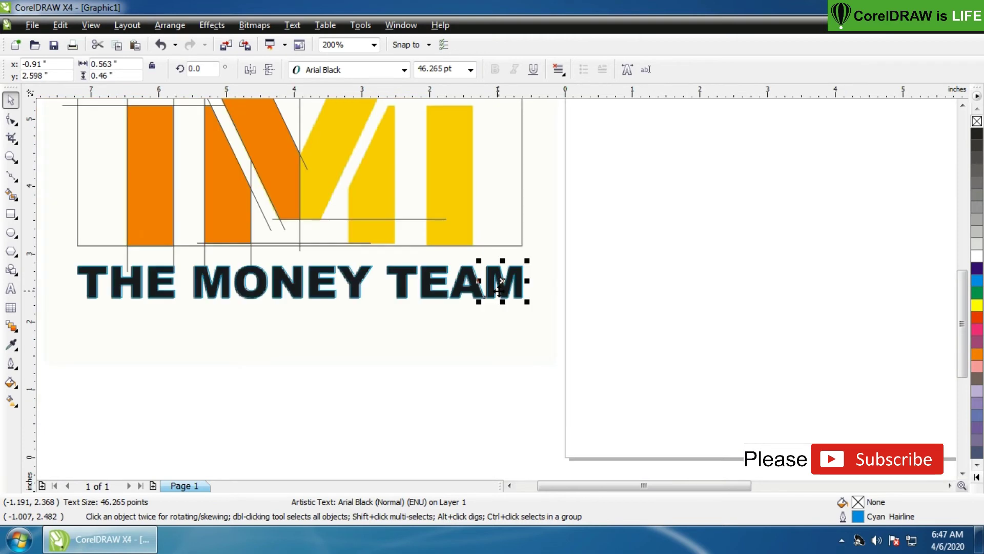
{"action": "scroll", "coordinate": [499, 288], "scroll_direction": "down", "scroll_amount": 1}
{"action": "left_click", "coordinate": [283, 306]}
{"action": "left_click_drag", "start_coordinate": [261, 268], "coordinate": [519, 334]}
{"action": "left_click", "coordinate": [373, 191], "text": "shift"}
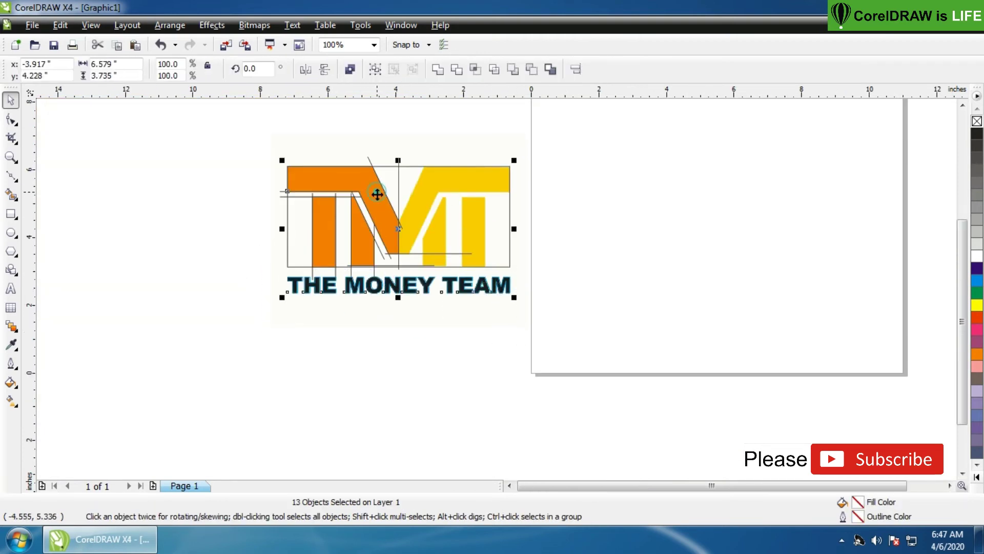
{"action": "left_click", "coordinate": [318, 241], "text": "shift"}
{"action": "left_click_drag", "start_coordinate": [360, 241], "coordinate": [109, 241]}
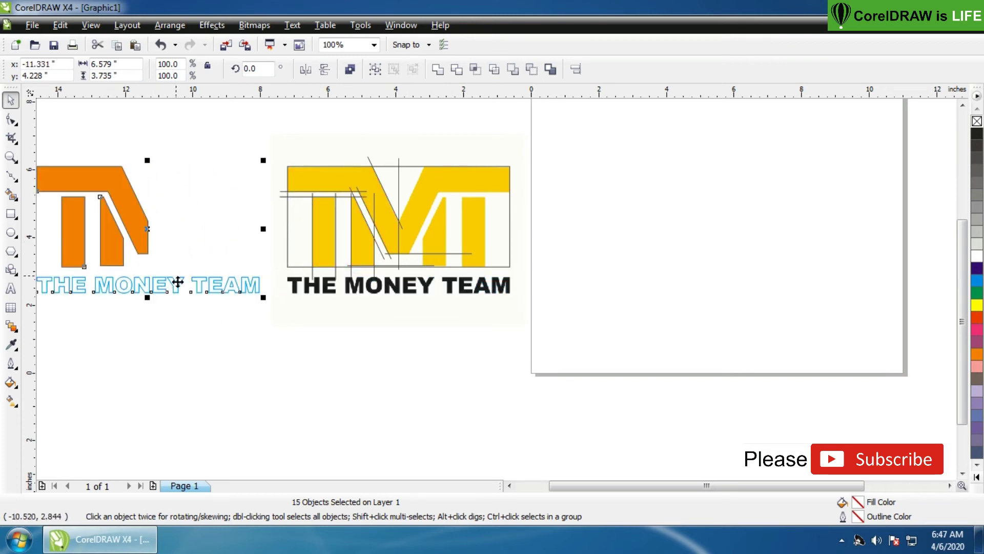
Create a horizontally mirrored copy of the three orange shapes to complete the other half of the TMT emblem
{"action": "key", "text": "F3"}
{"action": "key", "text": "z"}
{"action": "left_click_drag", "start_coordinate": [414, 194], "coordinate": [678, 302]}
{"action": "left_click", "coordinate": [11, 101]}
{"action": "left_click", "coordinate": [92, 112]}
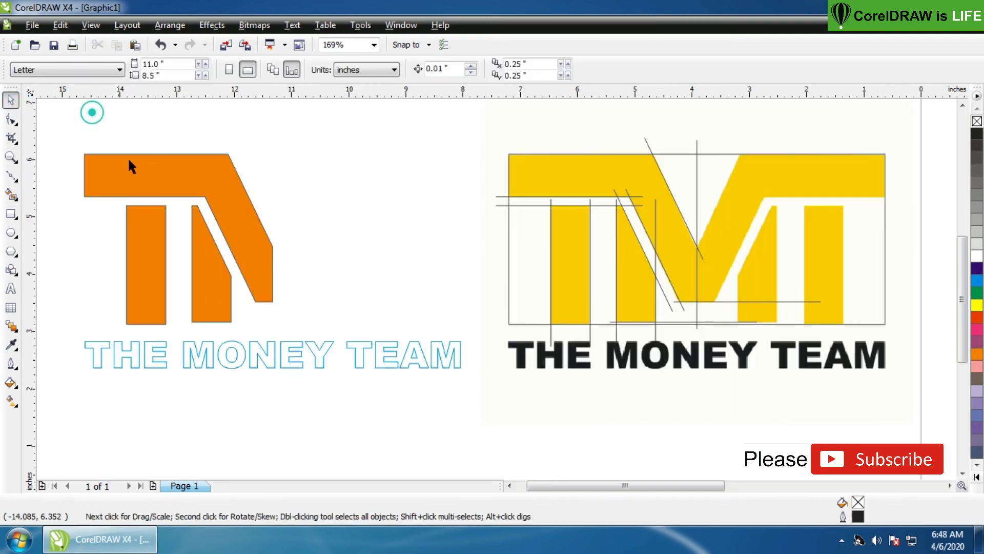
{"action": "left_click_drag", "start_coordinate": [268, 288], "coordinate": [307, 325]}
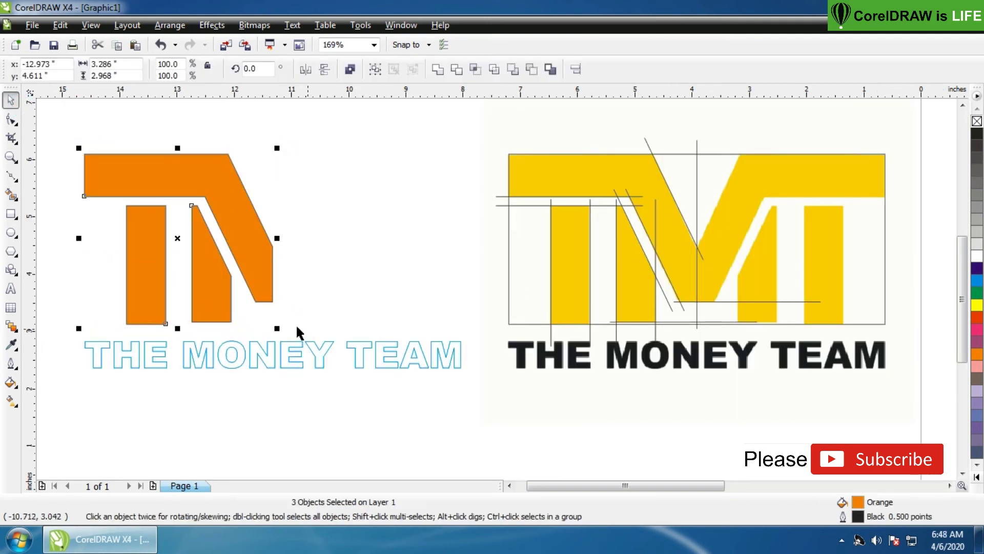
{"action": "left_click_drag", "start_coordinate": [76, 236], "coordinate": [359, 272], "text": "ctrl"}
{"action": "left_click", "coordinate": [279, 126]}
Weld the two mirrored halves of the emblem's upper V-shaped band into one shape
{"action": "left_click", "coordinate": [313, 222]}
{"action": "left_click", "coordinate": [240, 229], "text": "shift"}
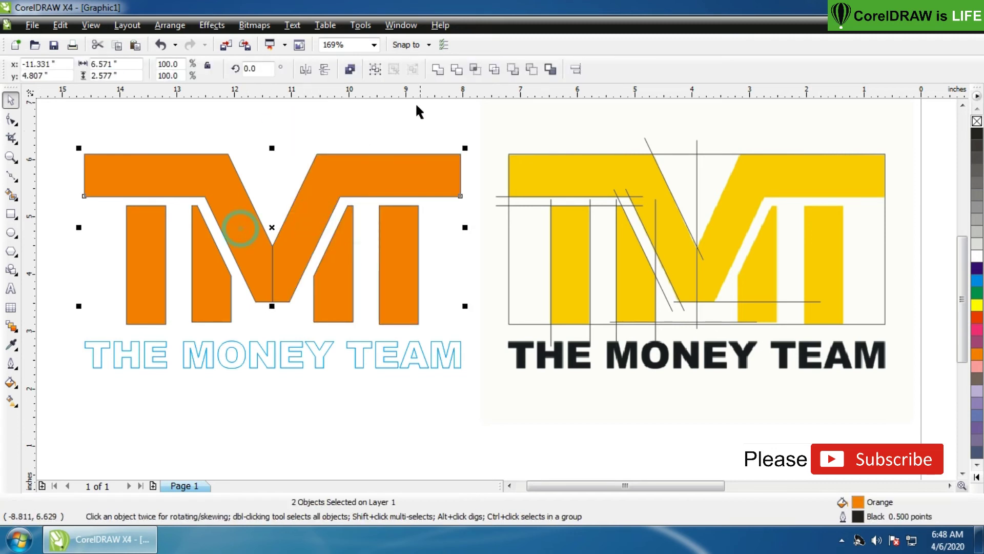
{"action": "left_click", "coordinate": [437, 69]}
{"action": "left_click", "coordinate": [187, 246]}
Weld the four vertical legs and the upper band of the emblem into a single object
{"action": "left_click", "coordinate": [161, 259]}
{"action": "left_click", "coordinate": [221, 277], "text": "shift"}
{"action": "left_click", "coordinate": [336, 292], "text": "shift"}
{"action": "left_click", "coordinate": [399, 245], "text": "shift"}
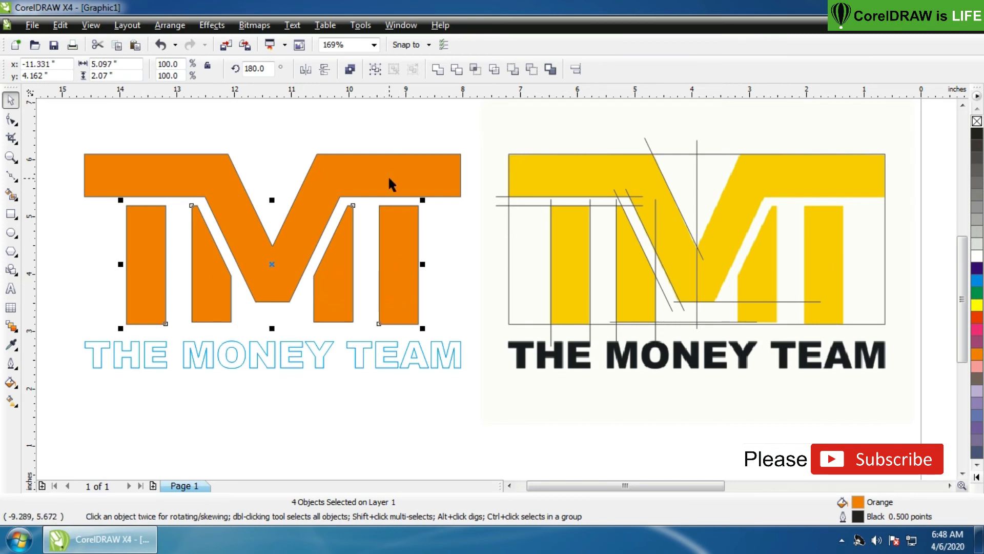
{"action": "left_click", "coordinate": [388, 177], "text": "shift"}
{"action": "left_click", "coordinate": [431, 71]}
{"action": "left_click", "coordinate": [407, 126]}
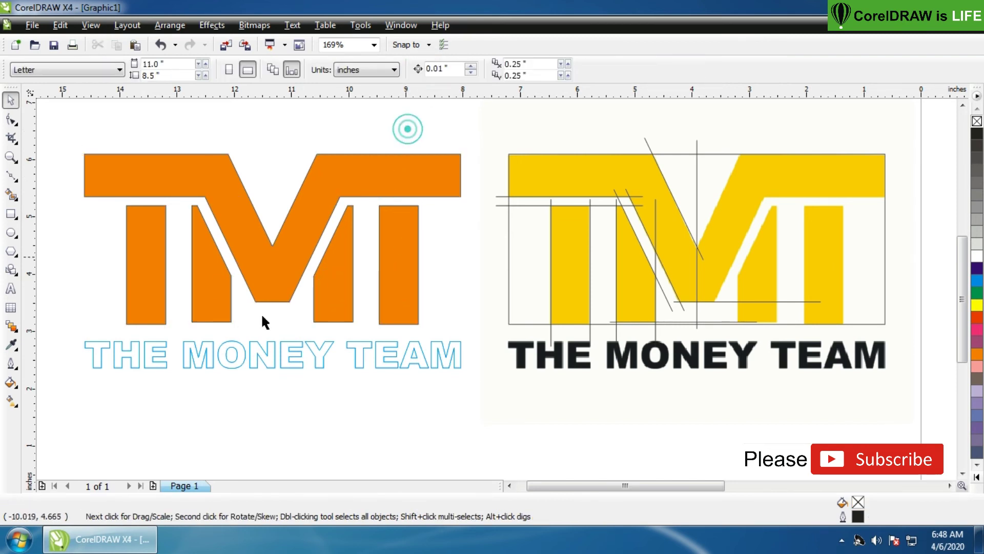
Fill all the THE MONEY TEAM letters with black and remove their cyan outline
{"action": "left_click_drag", "start_coordinate": [173, 360], "coordinate": [478, 389]}
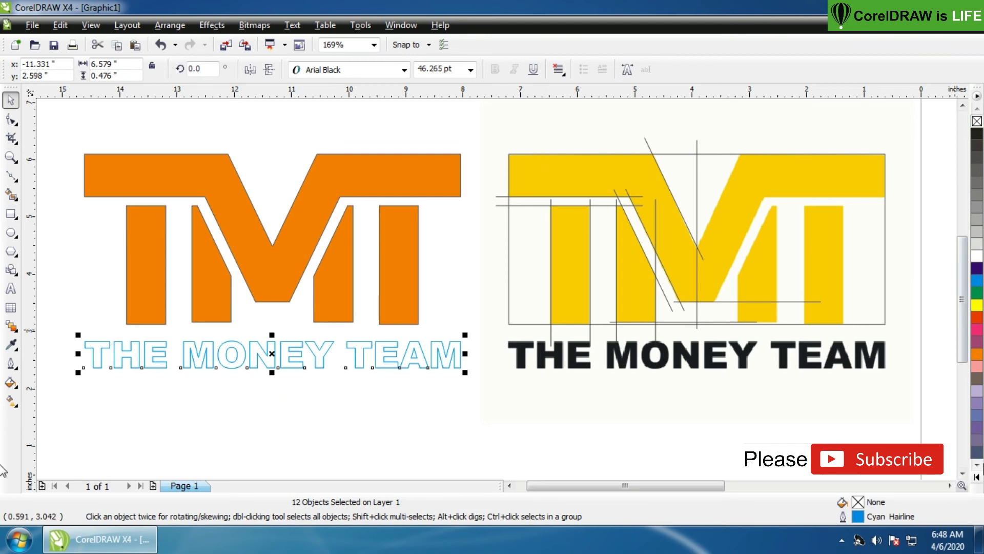
{"action": "left_click", "coordinate": [978, 476]}
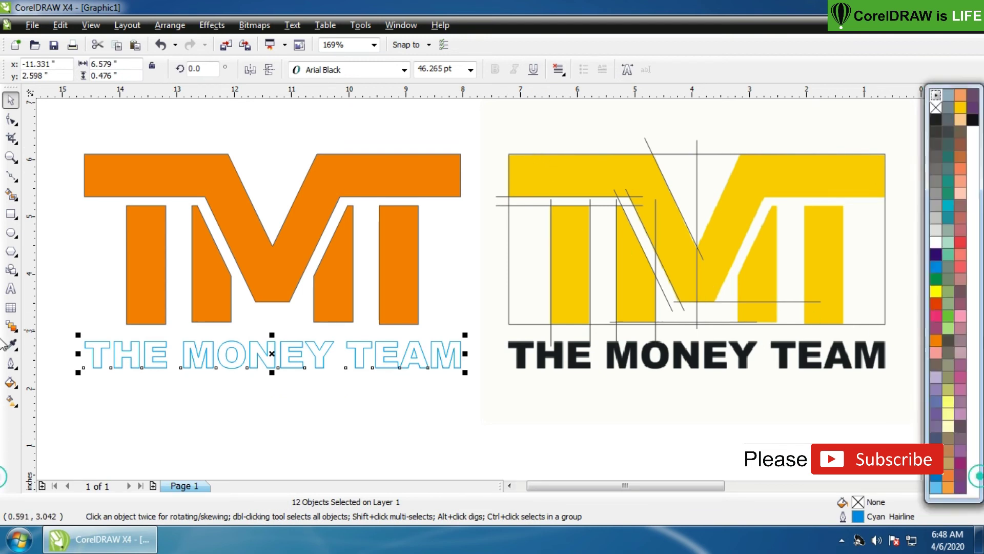
{"action": "left_click", "coordinate": [972, 121]}
{"action": "right_click", "coordinate": [936, 106]}
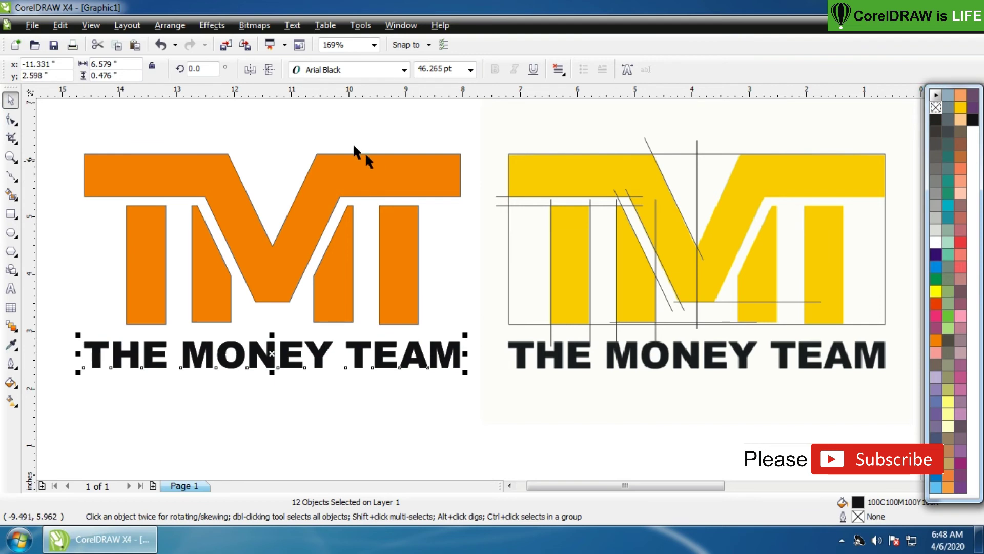
{"action": "left_click", "coordinate": [295, 126]}
Sample the yellow from the bitmap logo, apply it as the TMT emblem's fill and remove the emblem's outline
{"action": "left_click", "coordinate": [11, 344]}
{"action": "left_click", "coordinate": [544, 175]}
{"action": "left_click", "coordinate": [413, 176]}
{"action": "left_click", "coordinate": [12, 102]}
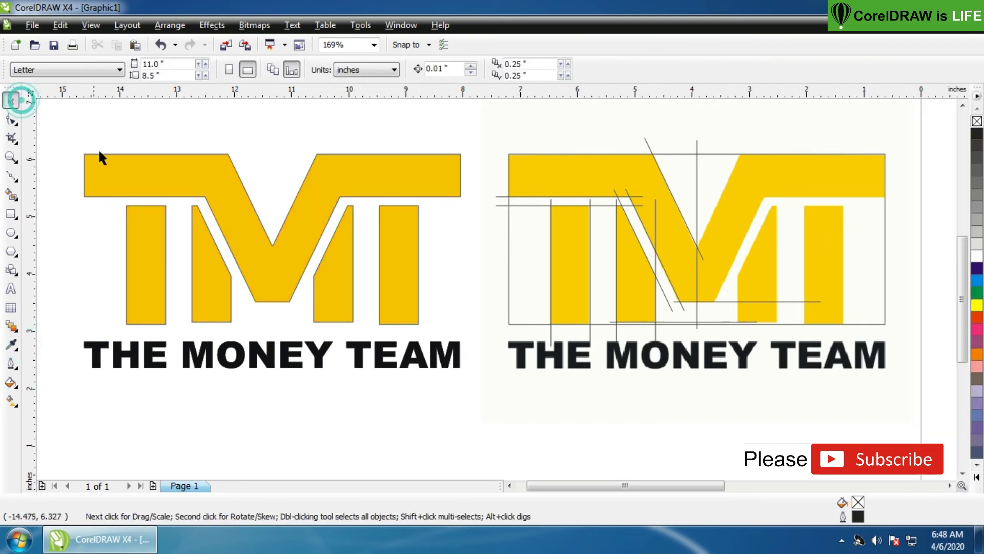
{"action": "left_click", "coordinate": [127, 167]}
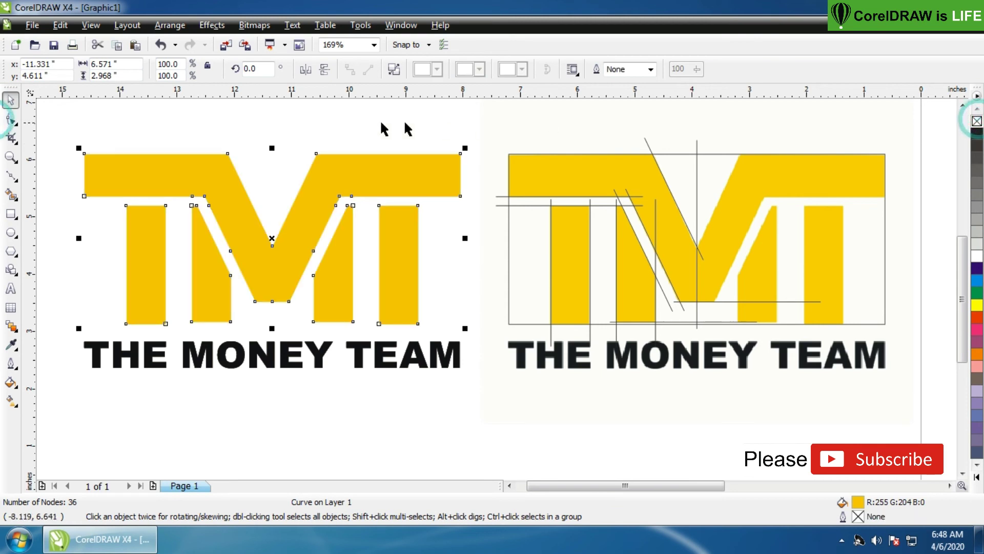
{"action": "left_click", "coordinate": [352, 122]}
Group the traced emblem with its lettering and enlarge the group centred on the page to nearly fill its width
{"action": "left_click_drag", "start_coordinate": [49, 132], "coordinate": [494, 392]}
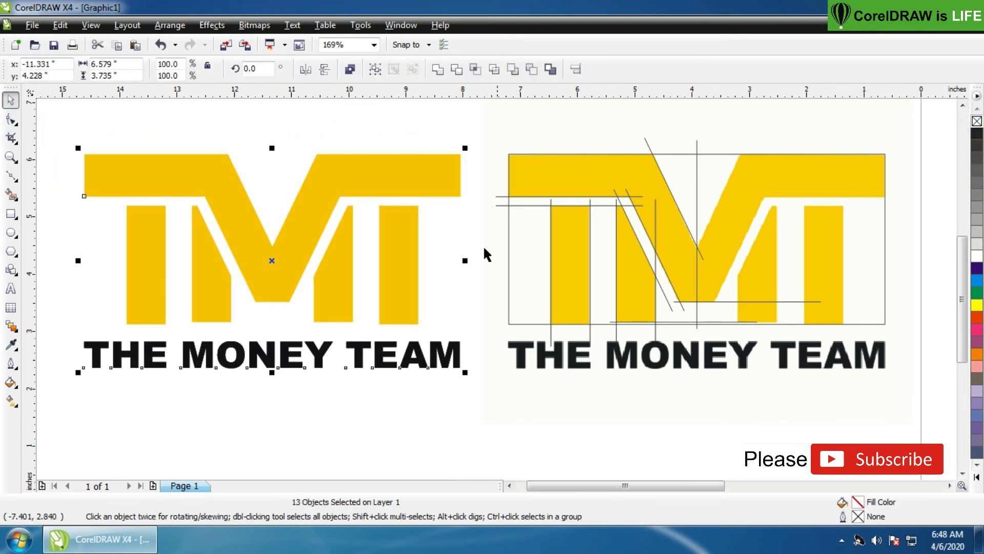
{"action": "left_click", "coordinate": [375, 69]}
{"action": "scroll", "coordinate": [513, 295], "scroll_direction": "down", "scroll_amount": 4}
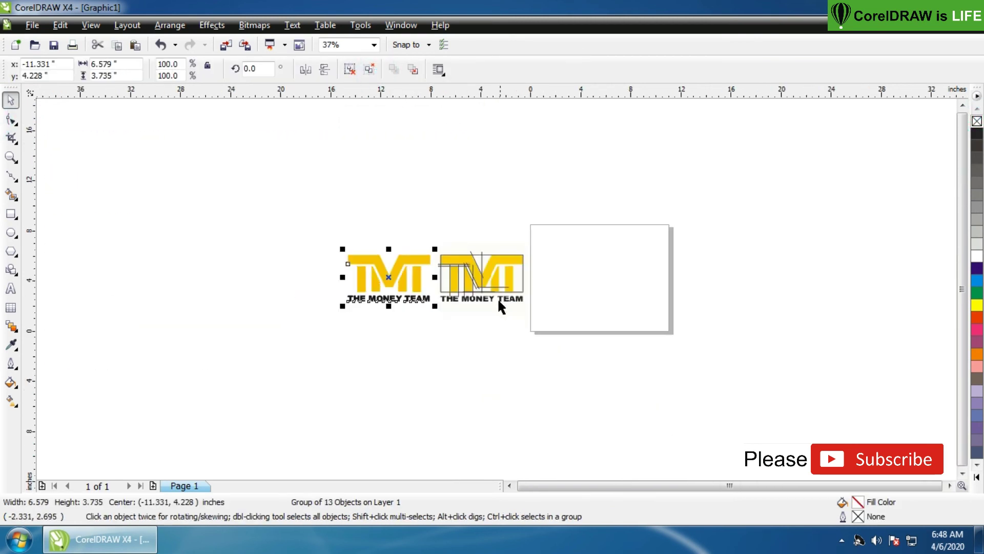
{"action": "key", "text": "p"}
{"action": "left_click_drag", "start_coordinate": [645, 306], "coordinate": [670, 334]}
Delete the guide lines and the guide rectangle lying over the bitmap logo
{"action": "key", "text": "z"}
{"action": "left_click_drag", "start_coordinate": [392, 211], "coordinate": [674, 330]}
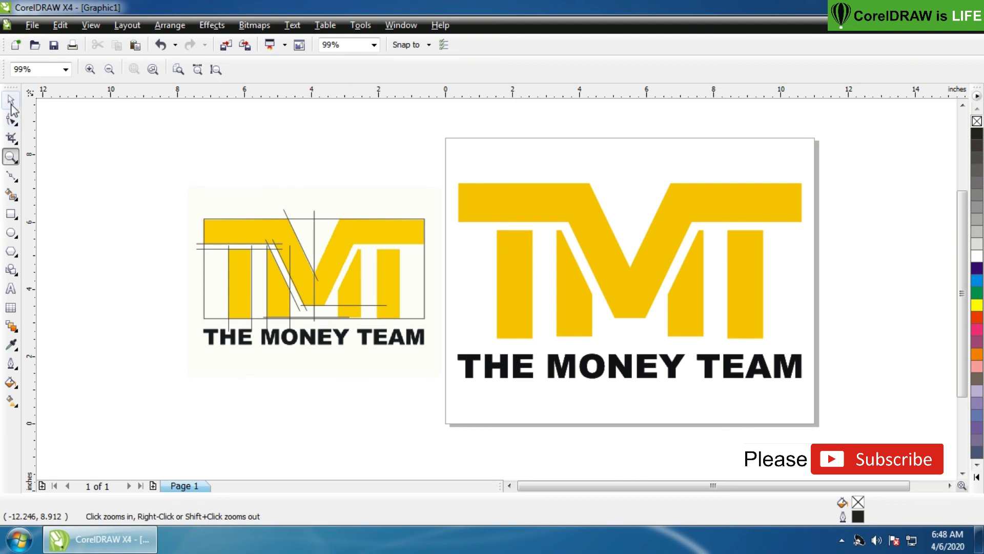
{"action": "left_click", "coordinate": [10, 102]}
{"action": "left_click", "coordinate": [314, 226]}
{"action": "right_click", "coordinate": [330, 229]}
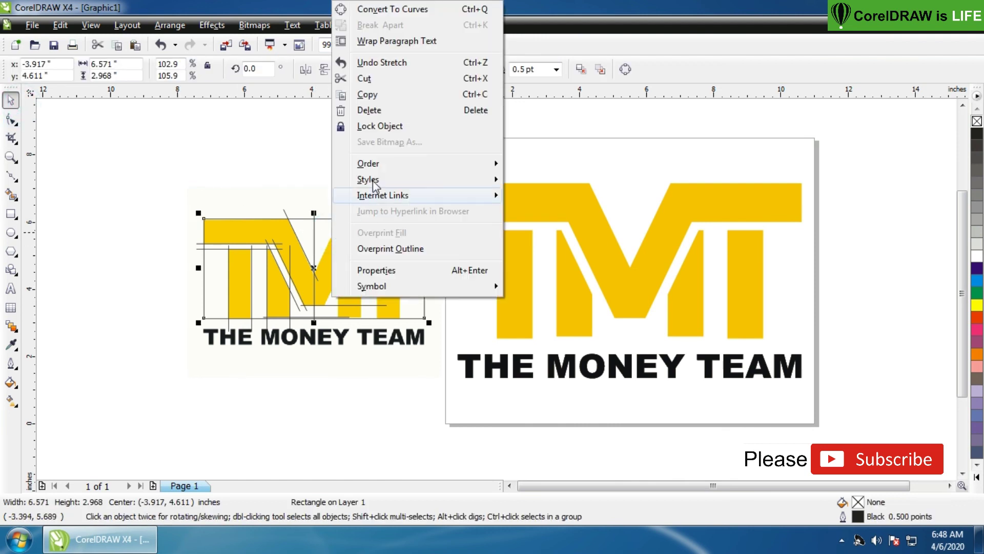
{"action": "left_click", "coordinate": [322, 162]}
{"action": "left_click_drag", "start_coordinate": [176, 180], "coordinate": [435, 352]}
{"action": "key", "text": "Delete"}
Unlock the original bitmap logo and delete it, leaving only the vector logo fitted in view
{"action": "right_click", "coordinate": [197, 257]}
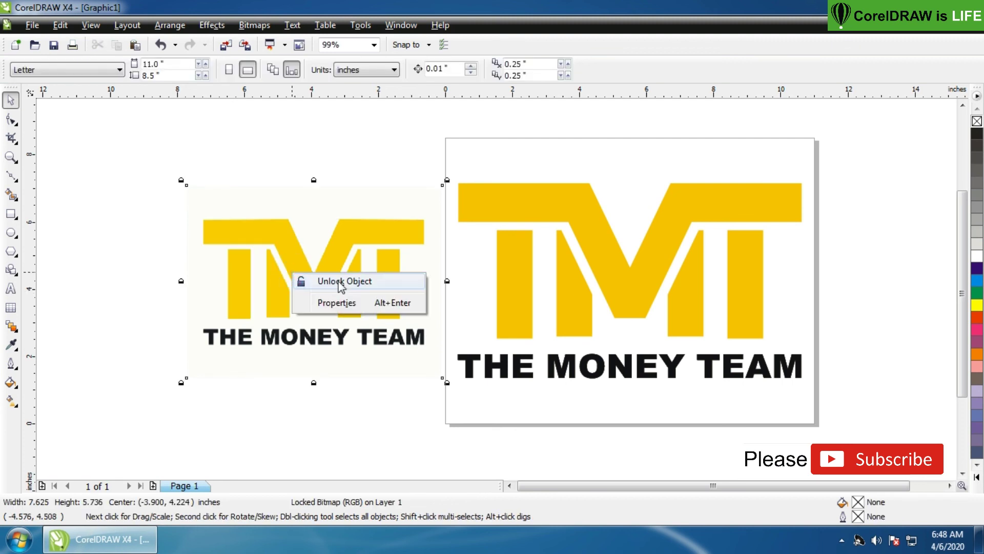
{"action": "left_click", "coordinate": [336, 278]}
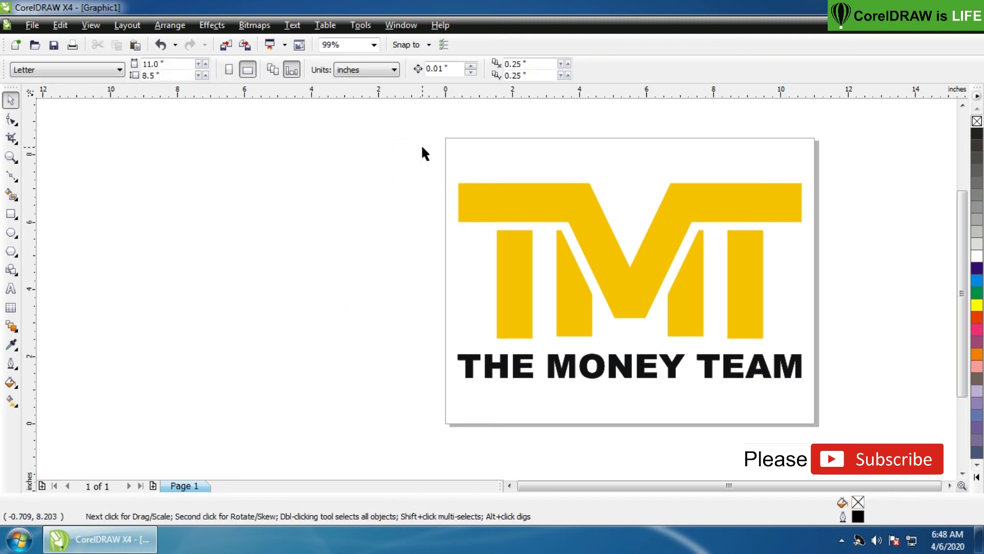
{"action": "key", "text": "F4"}
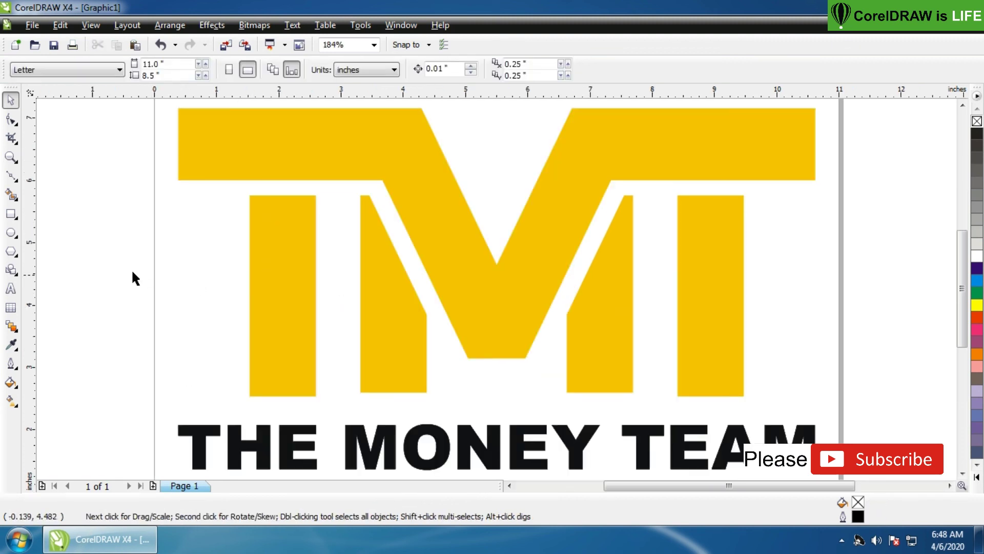